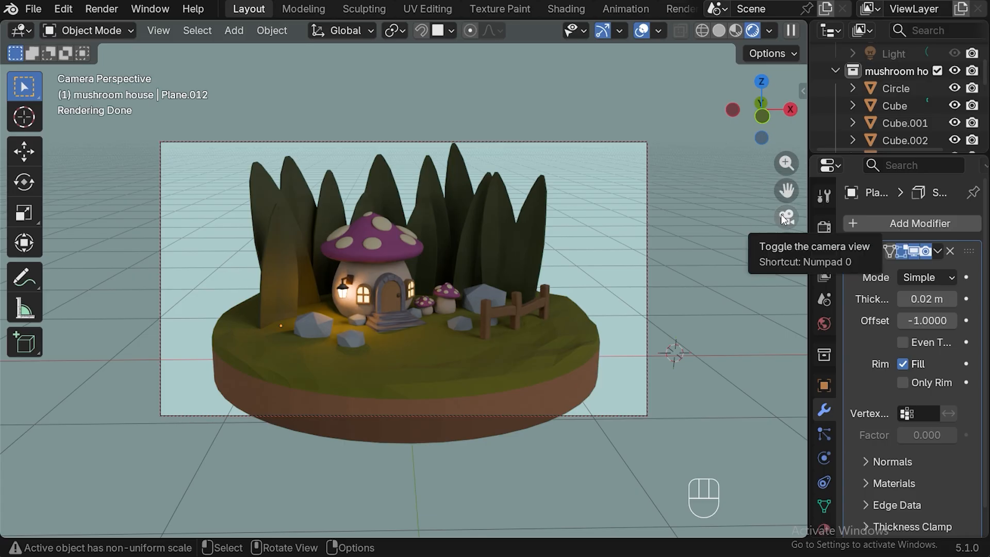
Leave the camera view and place the 3D cursor in the empty space right of the diorama in front view.
drag(787, 191, 787, 227)
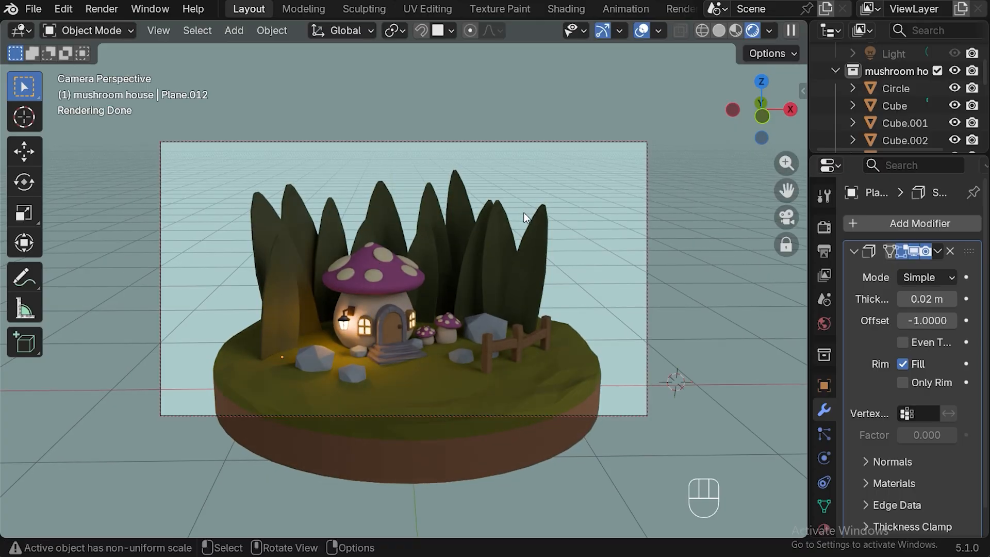
click(783, 220)
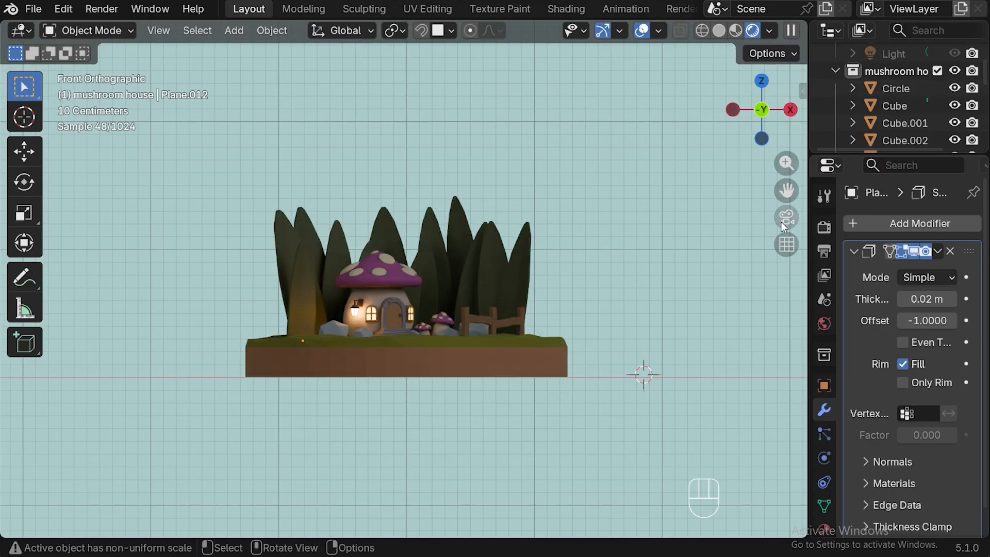
shift+right_click(611, 261)
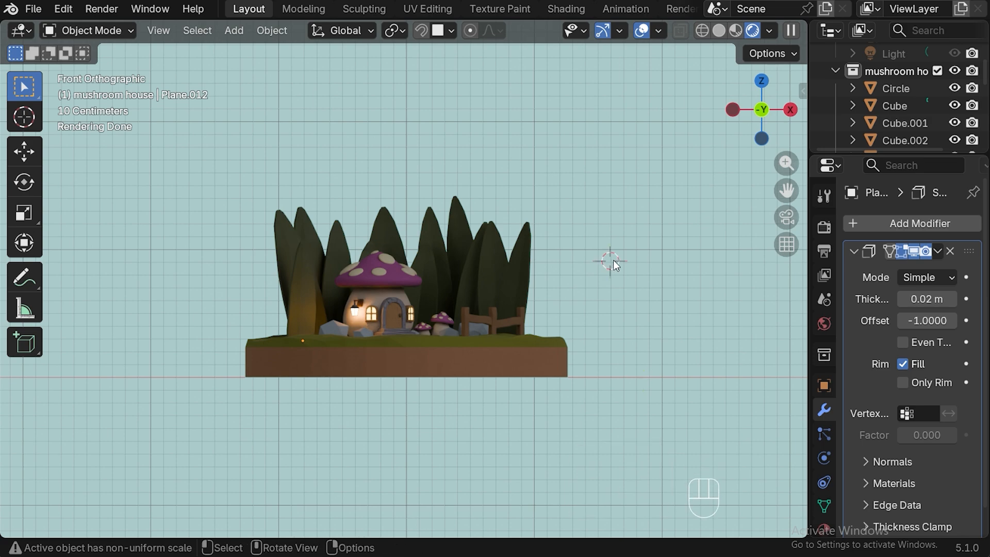
Add a cylinder with 8 vertices at the 3D cursor.
key(shift+a)
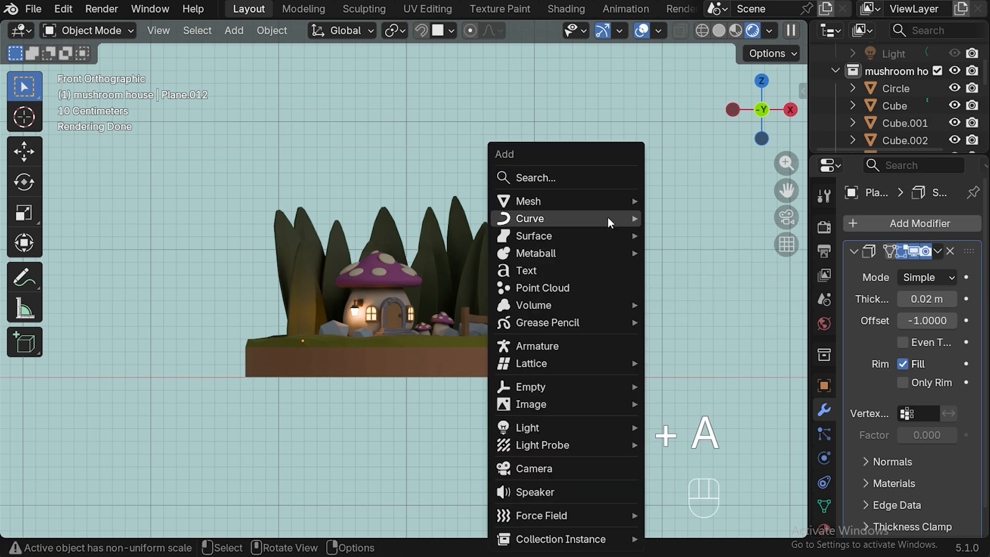
mouse_move(610, 203)
click(691, 287)
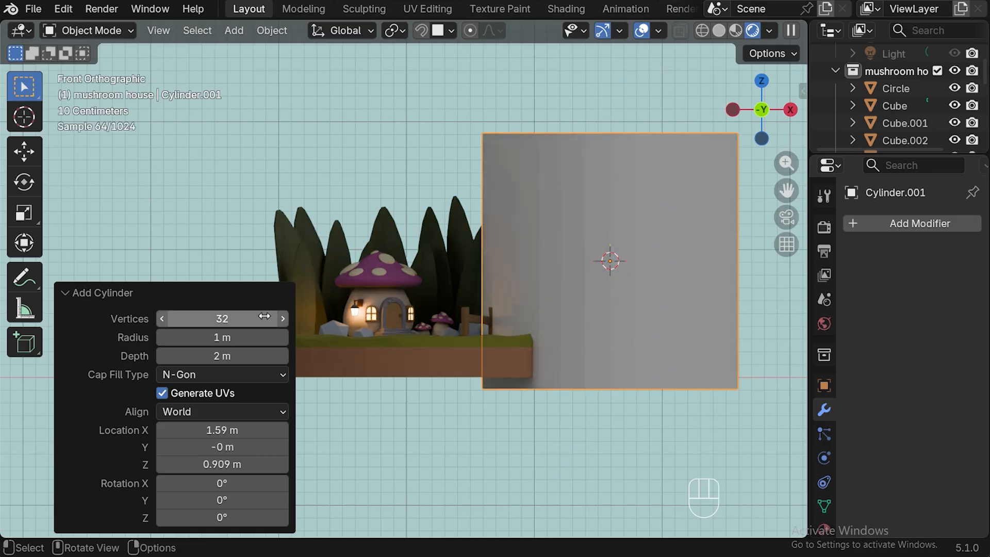
click(228, 319)
text(10)
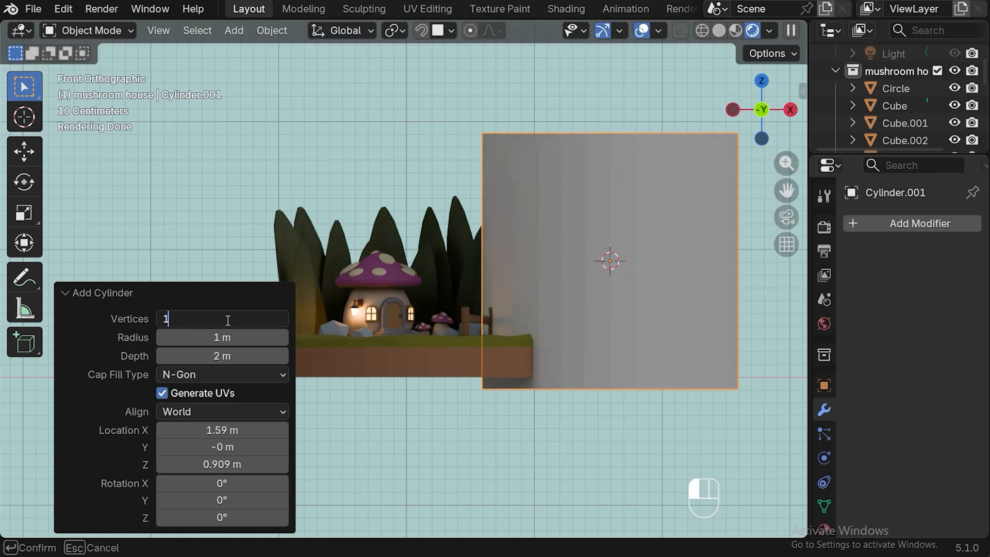
key(BackSpace)
key(BackSpace)
text(6)
key(Return)
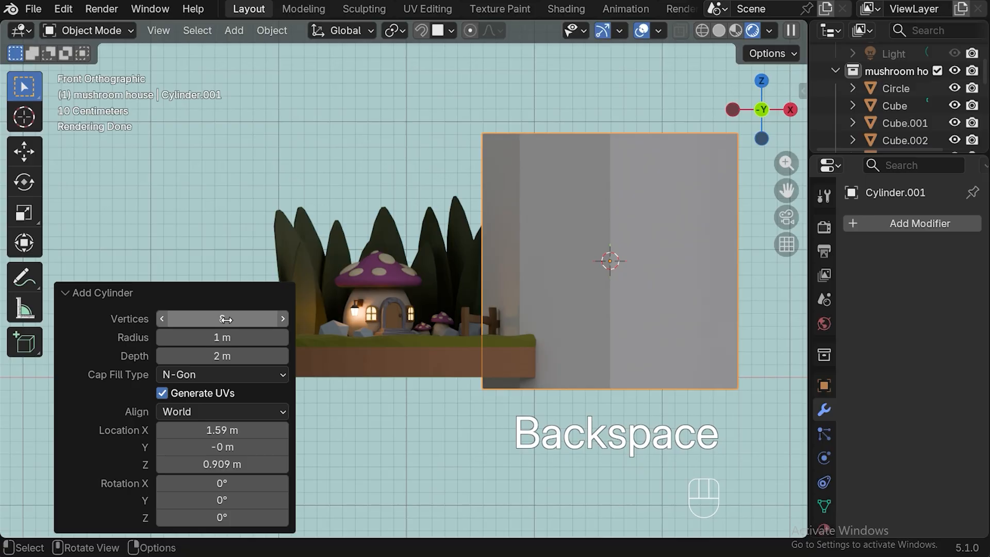
Scale the cylinder down to about 0.06 and tilt it about 36° in front view.
key(s)
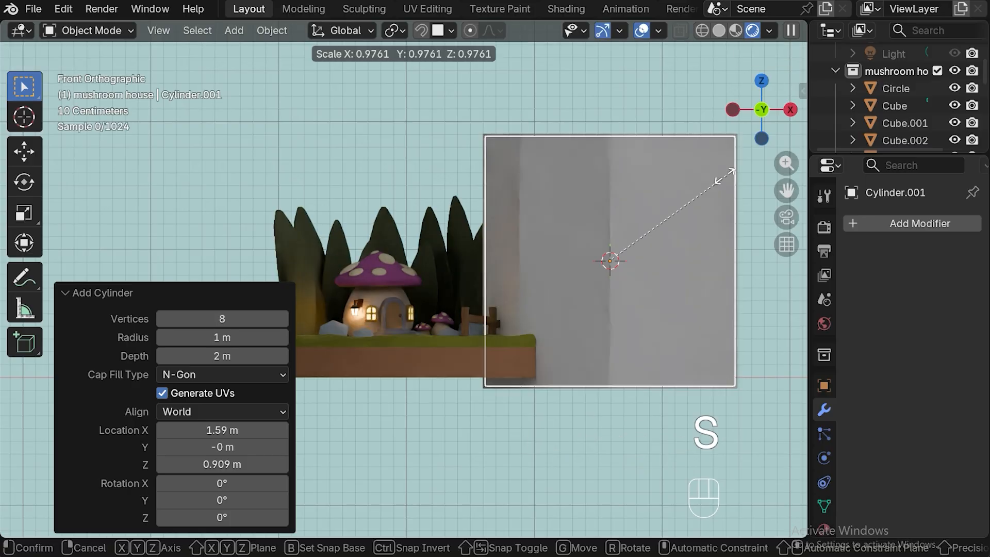
click(615, 257)
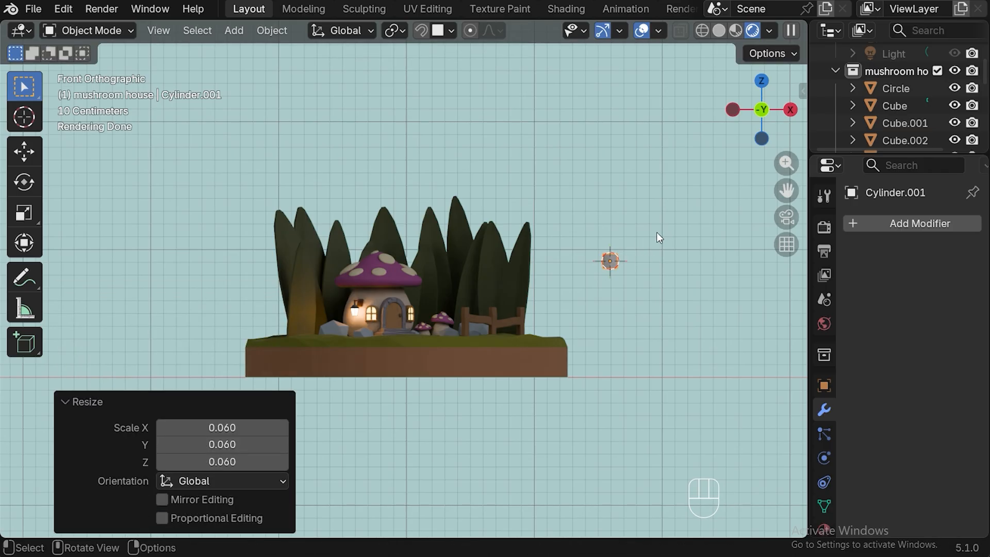
key(r)
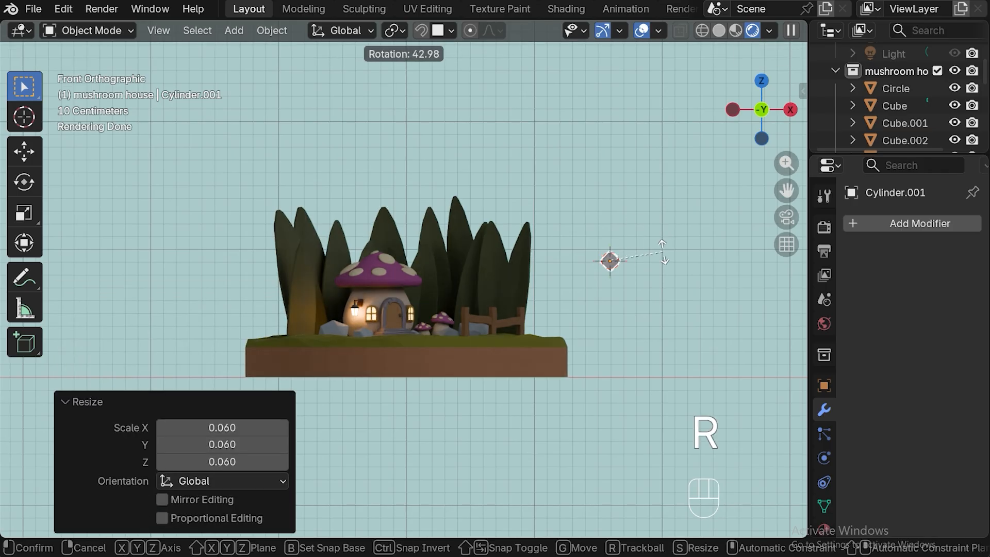
click(618, 262)
Move the cylinder onto the right slope of the mushroom house's cap and scale it by about 0.83.
key(g)
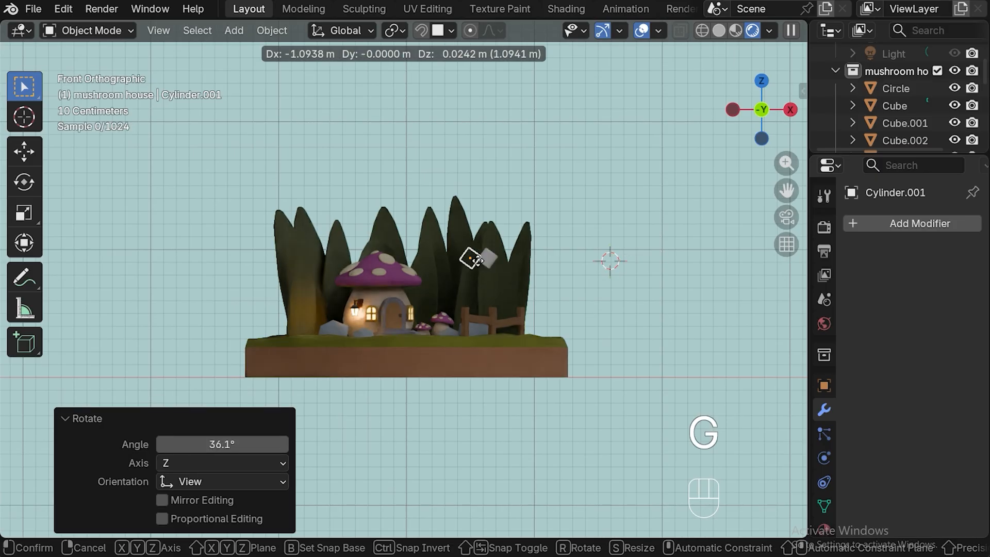
click(413, 265)
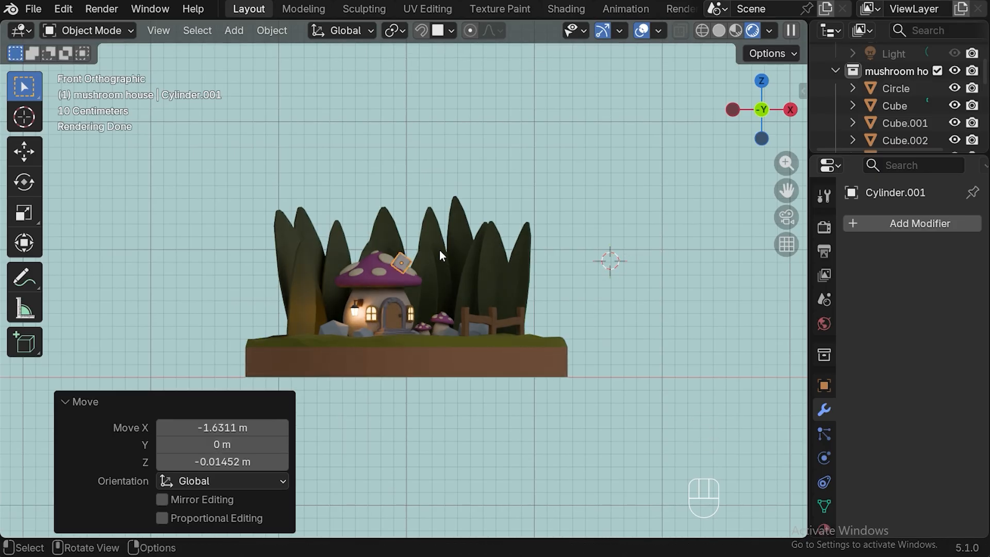
key(s)
click(433, 253)
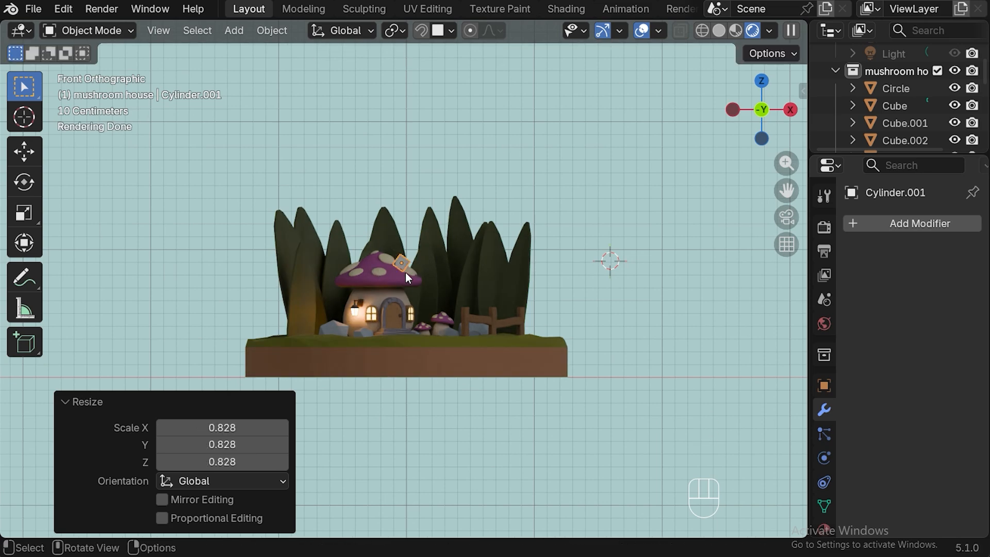
In top view, rotate the cylinder about -21° and move it about 0.13 m back along Y on the cap.
key(KP_7)
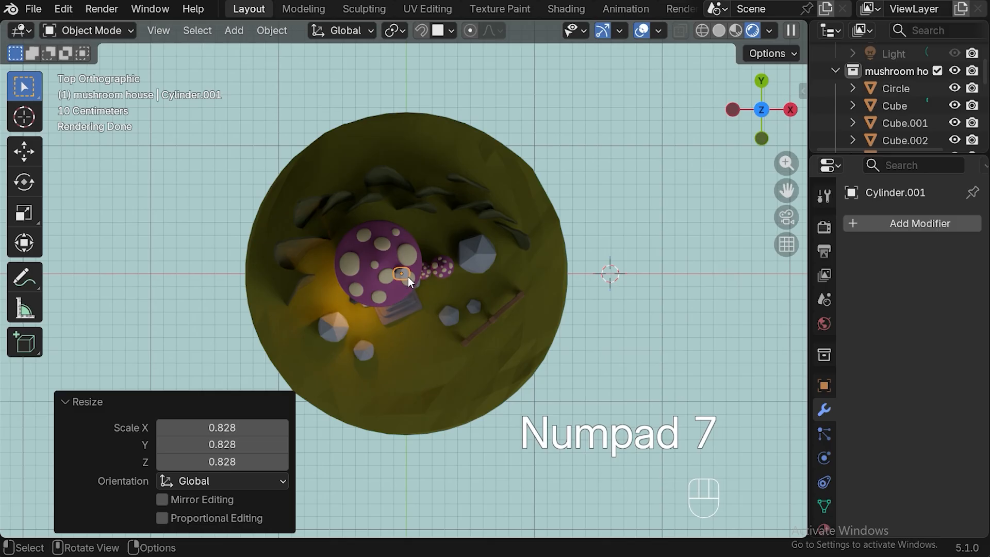
key(r)
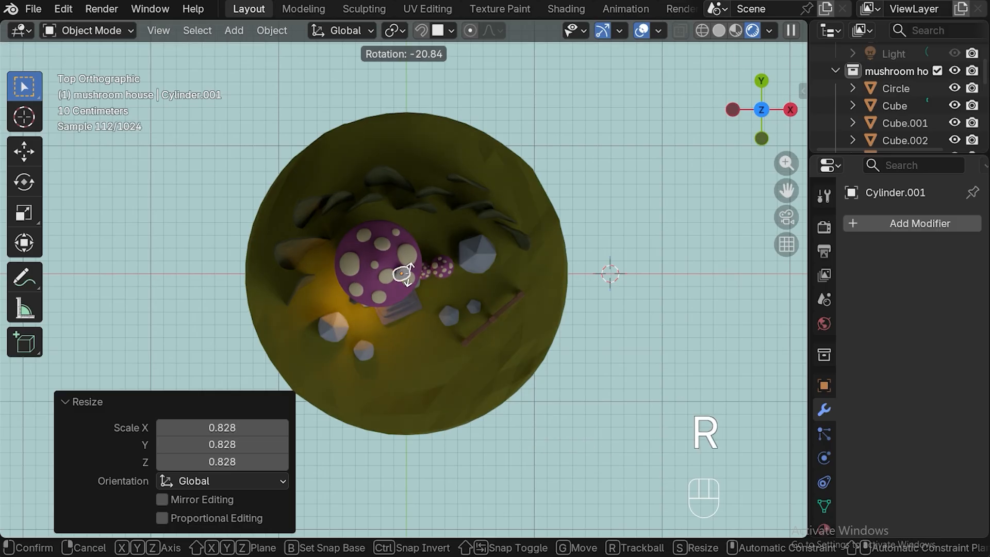
click(405, 284)
key(g)
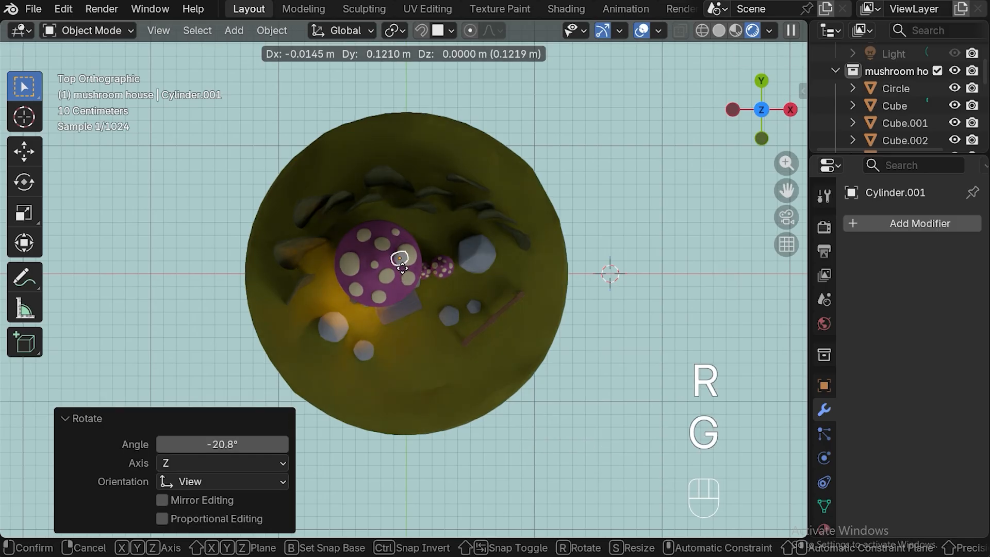
click(419, 267)
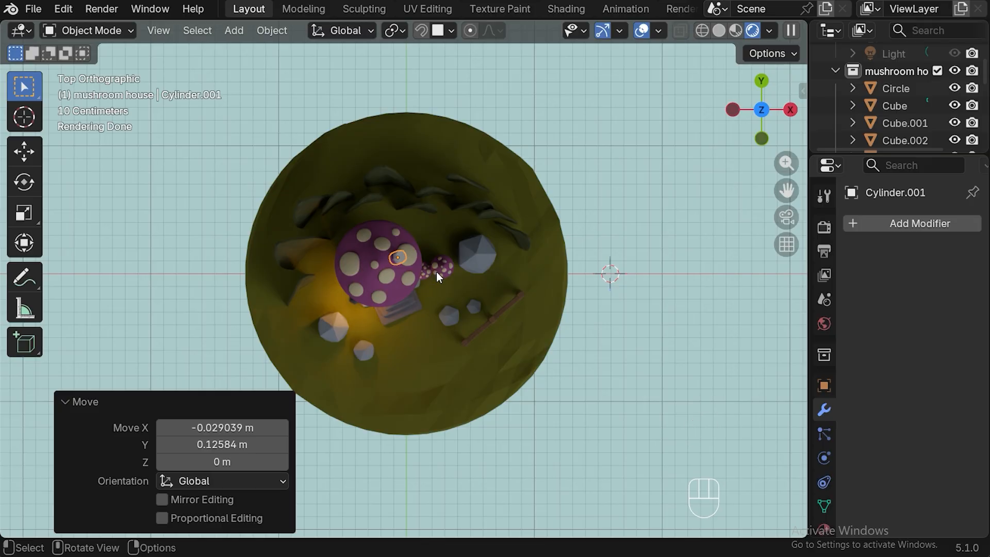
Apply the cylinder's rotation and scale in front view.
key(KP_1)
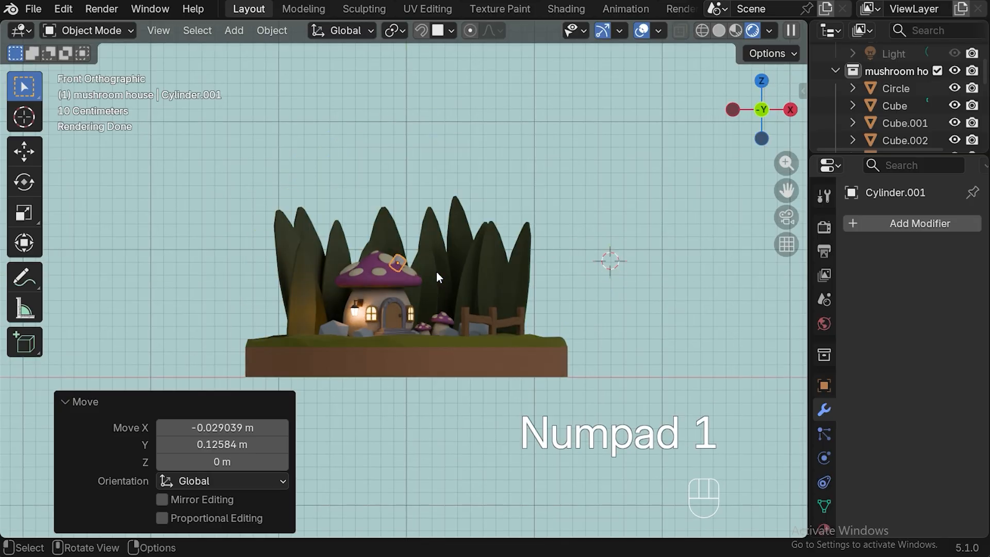
key(ctrl+a)
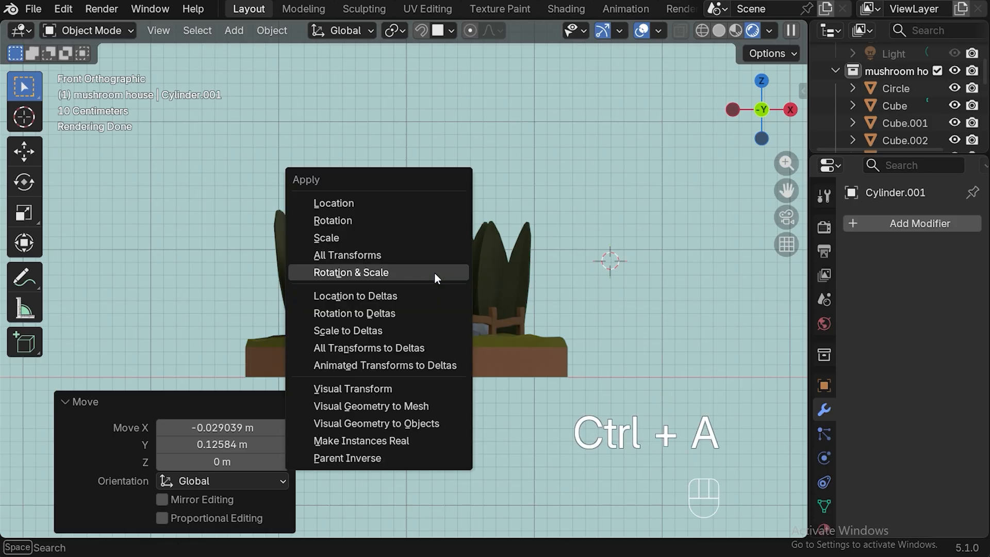
click(354, 273)
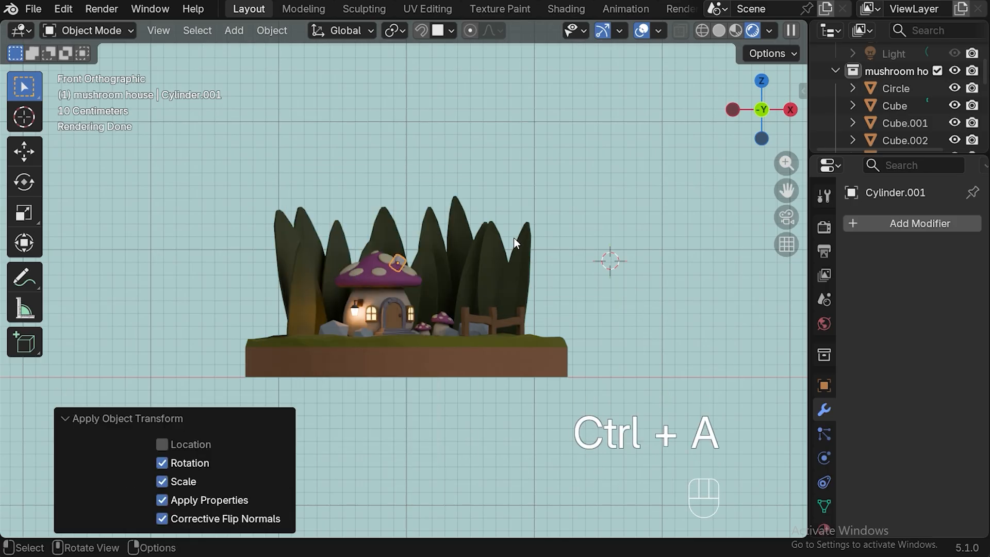
Isolate the cylinder in local view for mesh editing, with solid shading and face selection.
key(Tab)
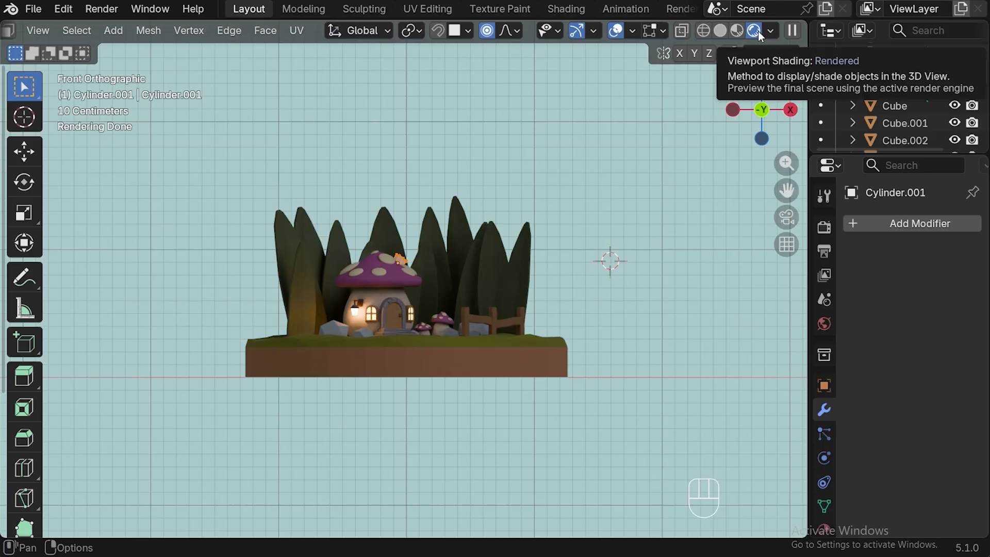
click(720, 31)
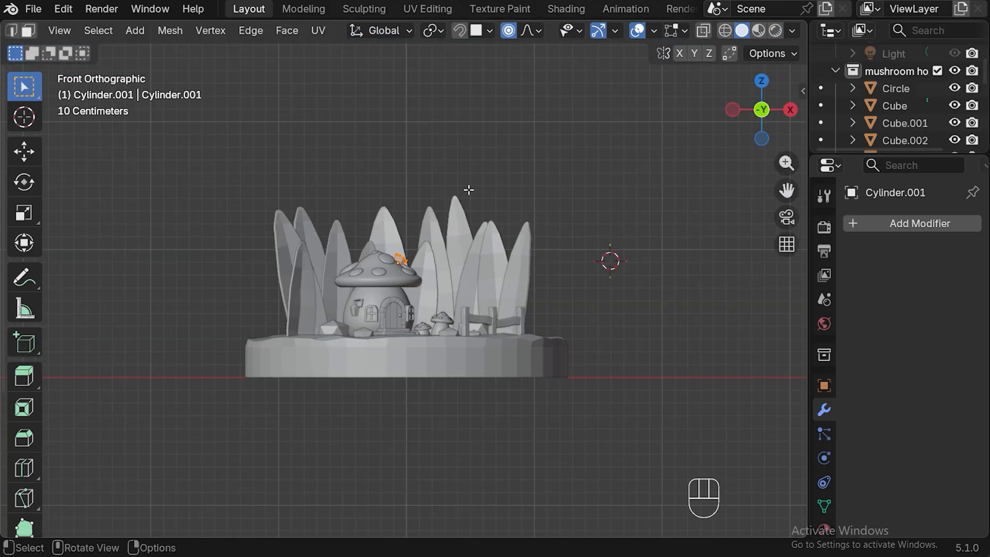
key(KP_Divide)
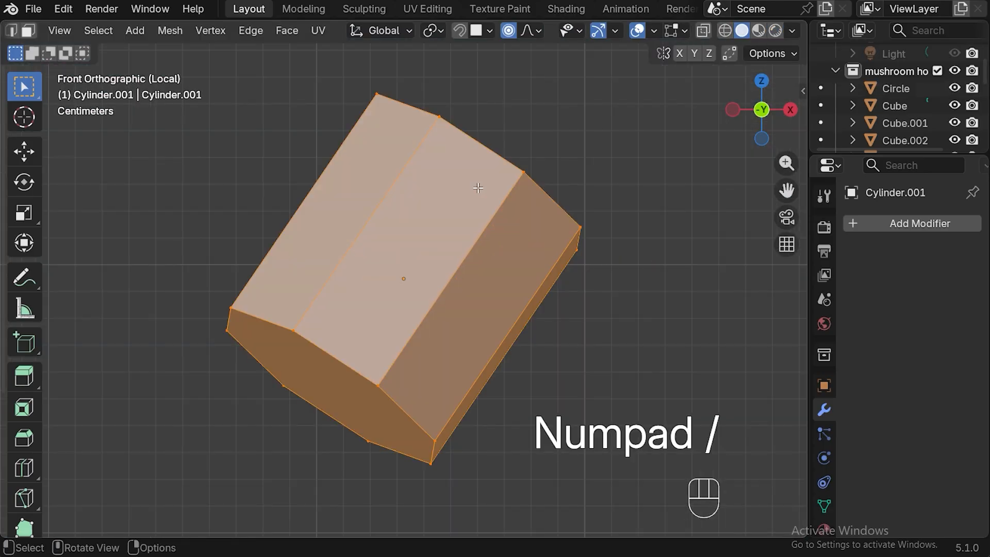
middle_drag(641, 230, 542, 277)
key(KP_1)
key(3)
Extrude the cylinder's upper end face about 0.008 m along its normal.
click(450, 215)
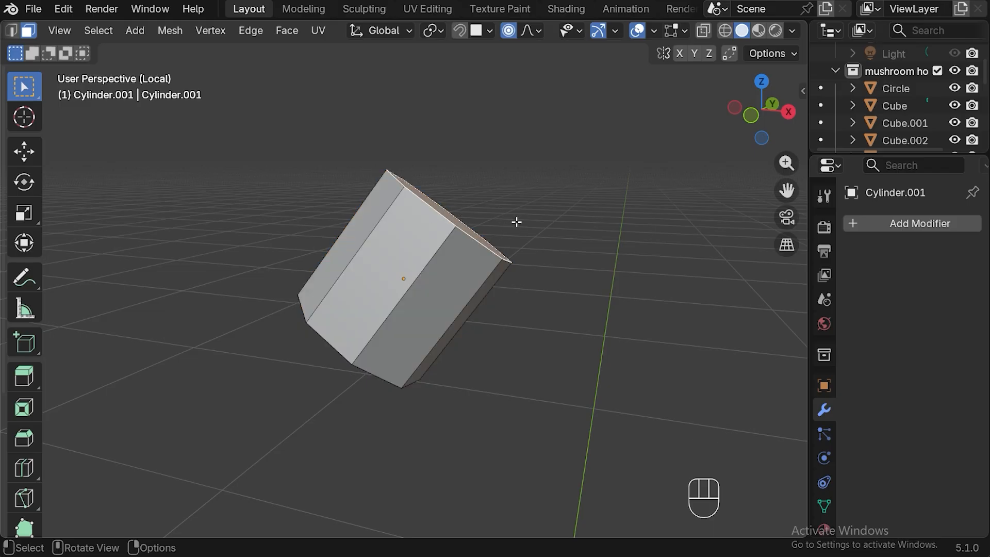
key(e)
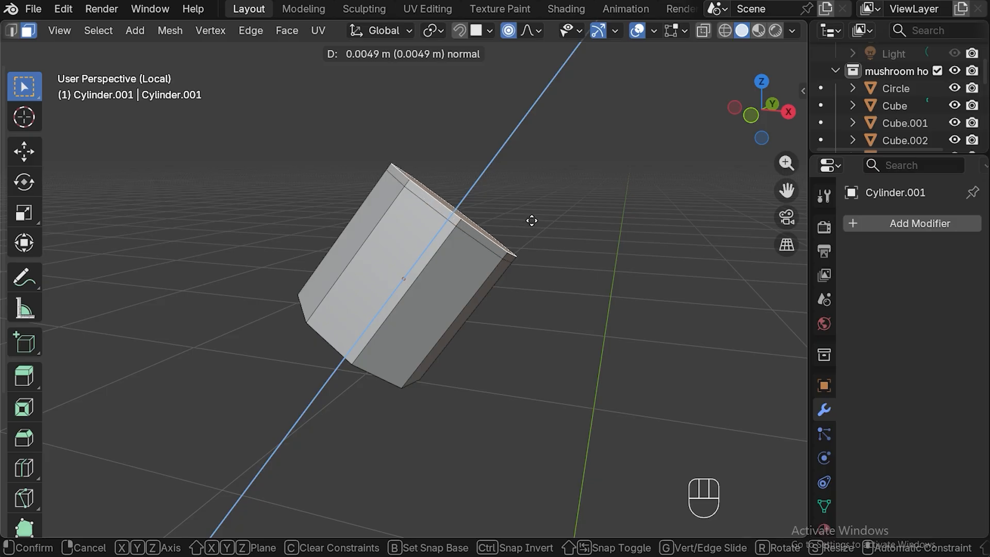
click(537, 217)
Turn off proportional editing and rotate the extruded end face about -5.3° in the view.
key(r)
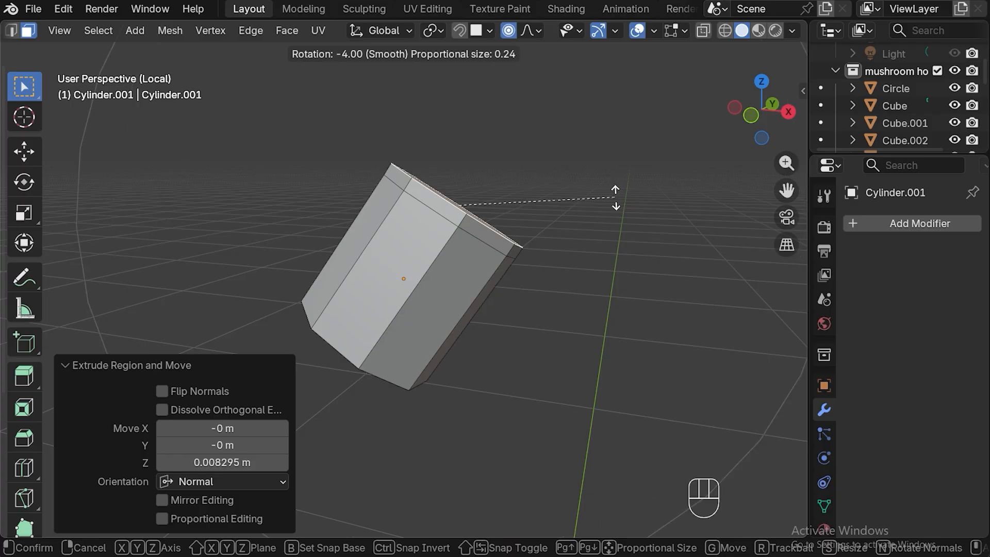
right_click(615, 197)
click(508, 31)
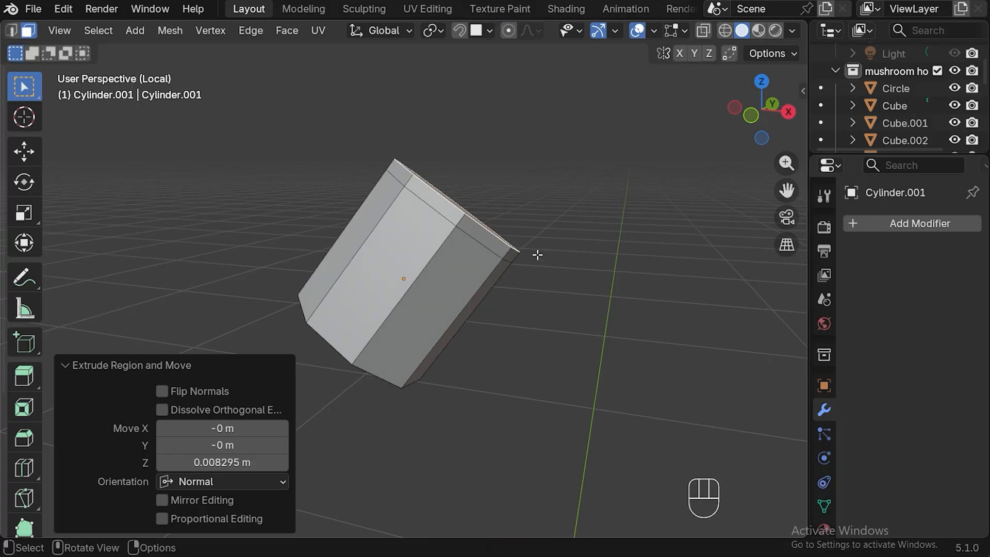
key(r)
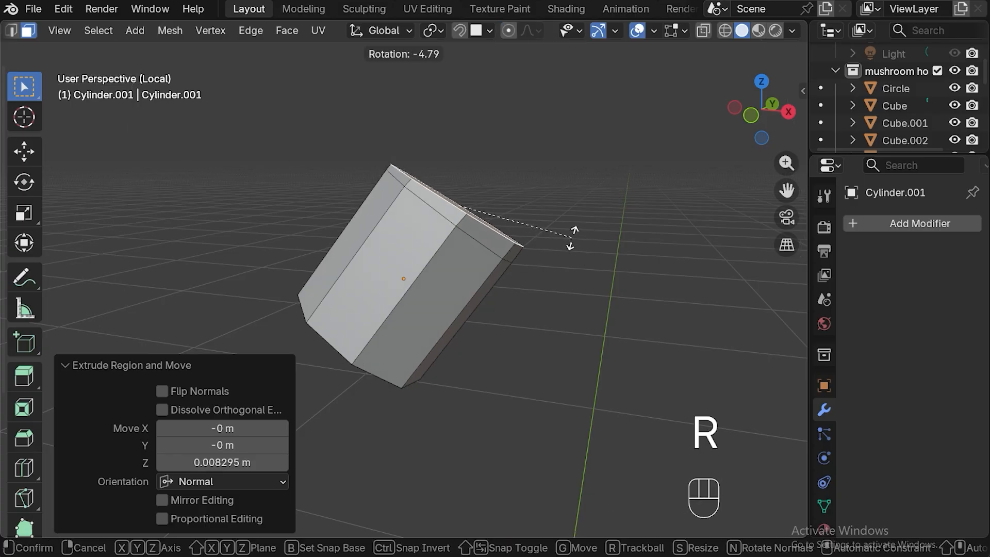
click(578, 256)
Extrude the end face another 0.007 m or so and rotate it about -6.3° to continue the bend.
key(e)
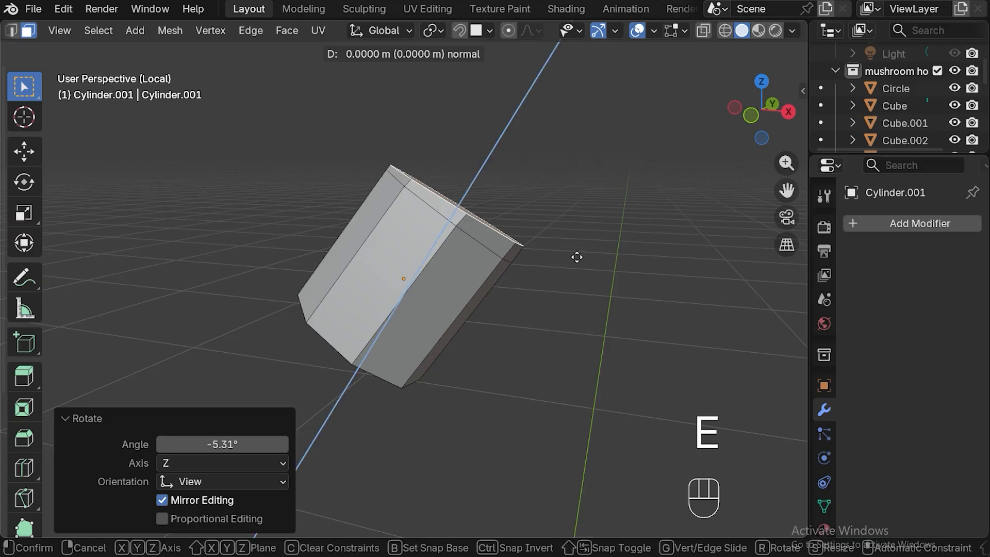
click(578, 244)
key(r)
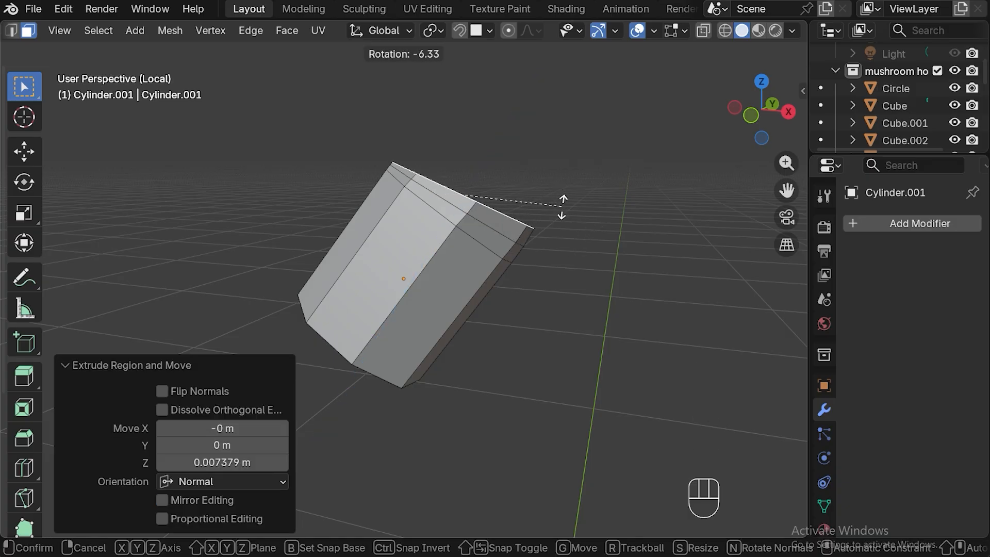
click(562, 207)
Extrude the end face about 0.009 m and rotate it about -8.5° to bend the pipe further upward.
key(e)
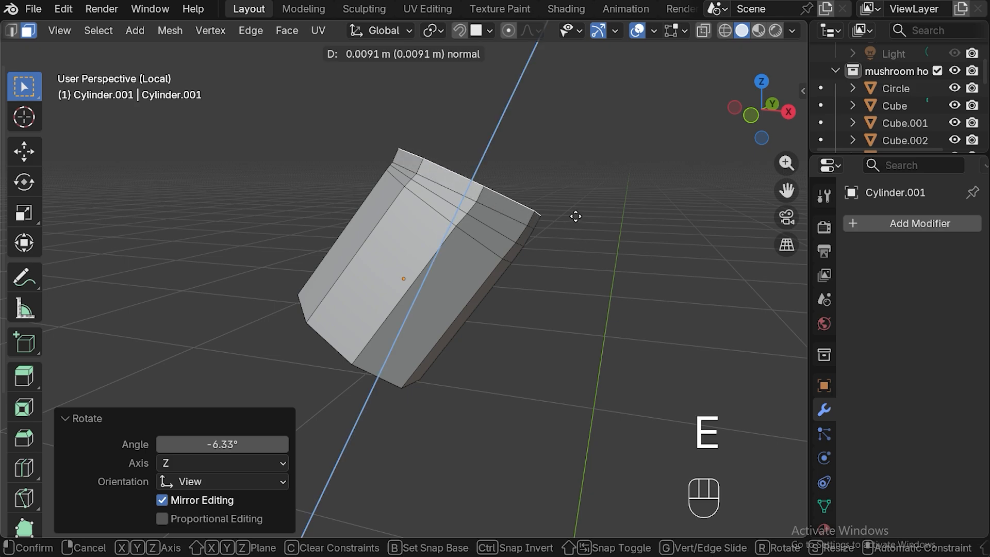
click(575, 215)
key(r)
click(584, 195)
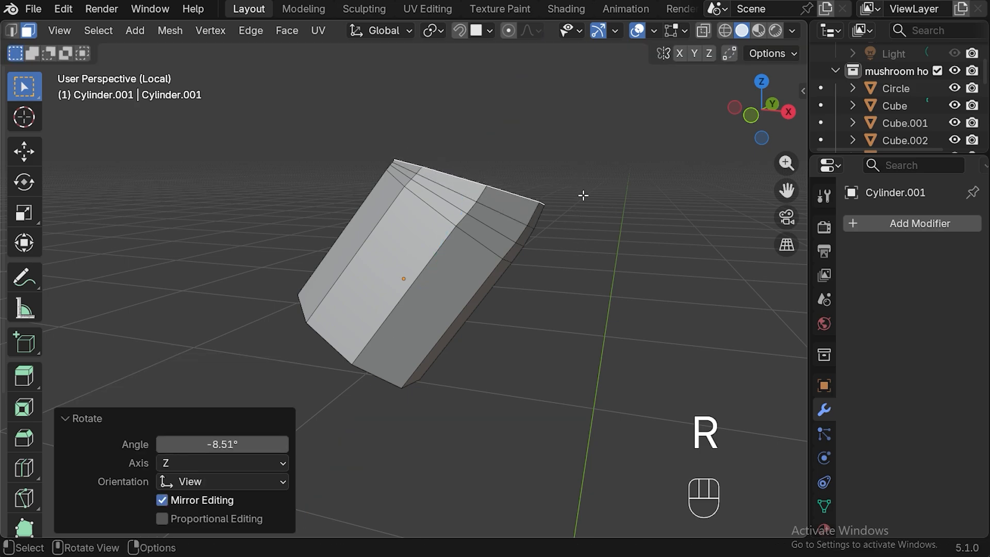
Extrude the end face about 0.005 m and rotate it about -4°.
key(e)
click(593, 197)
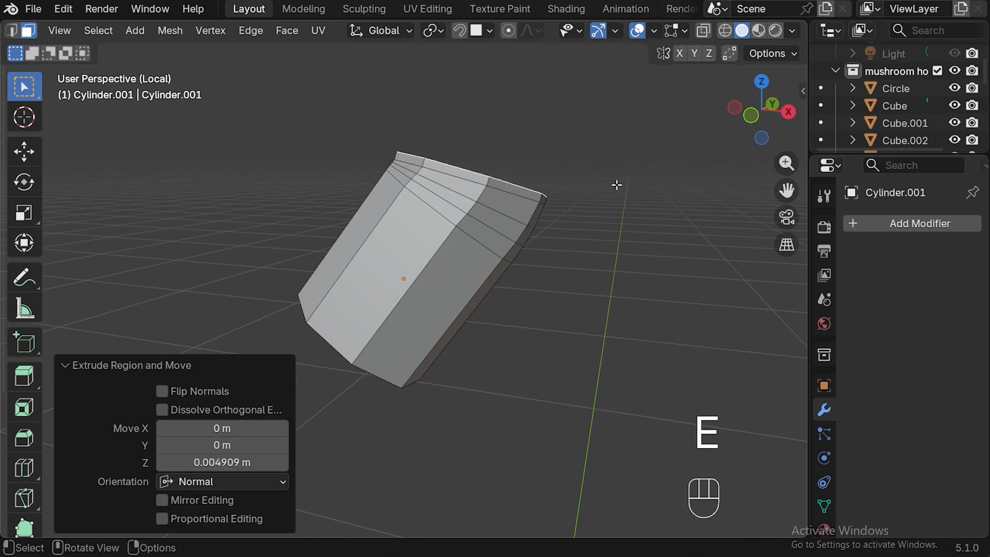
key(r)
click(603, 170)
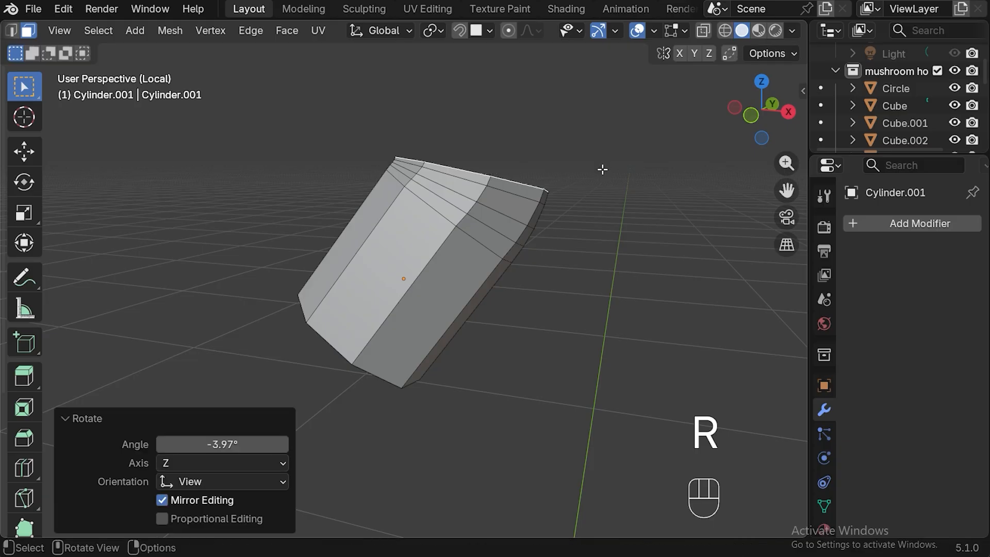
Extrude the end face about 0.016 m to form the upright section above the bend.
key(e)
click(605, 161)
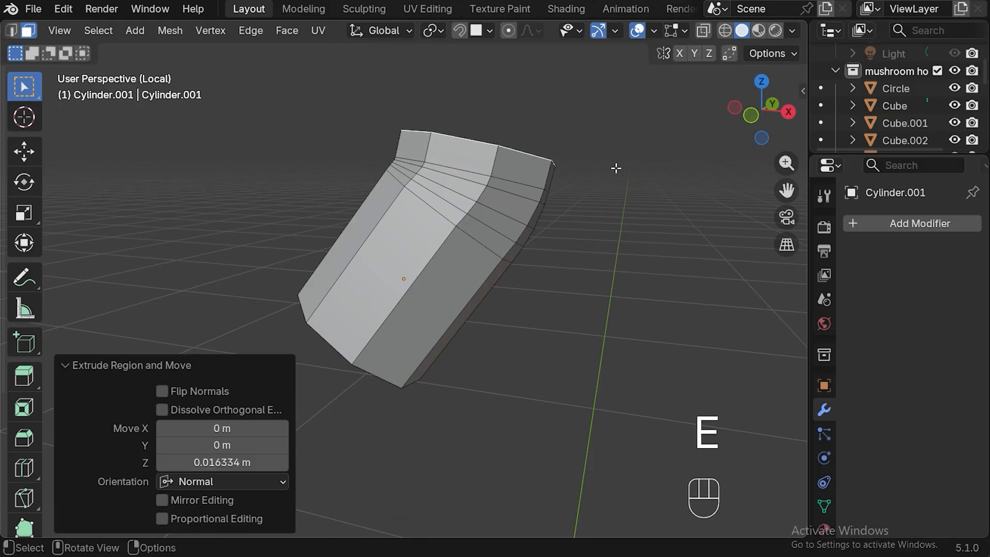
Scale the pipe's end face to about 0.954 and extrude it about 0.018 m.
key(s)
click(624, 155)
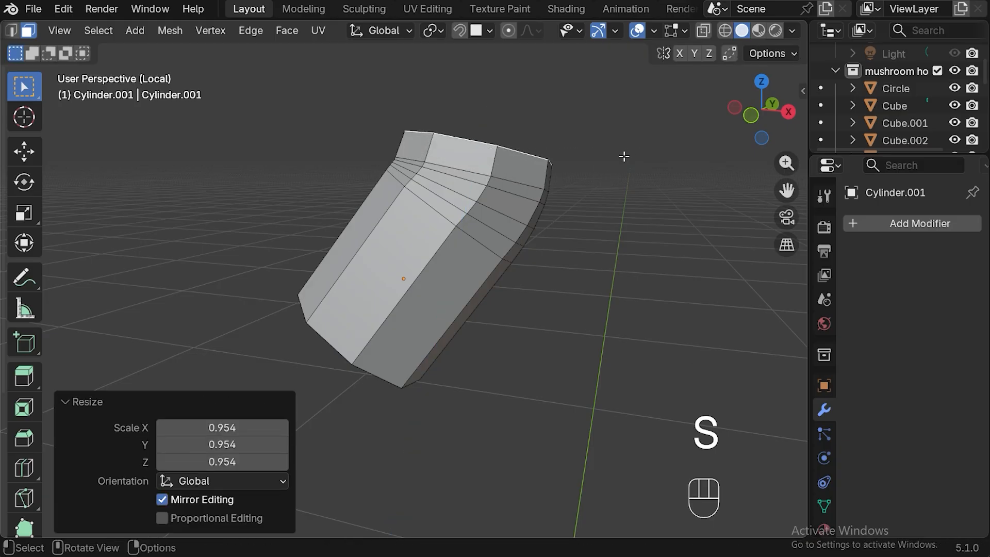
key(e)
click(617, 133)
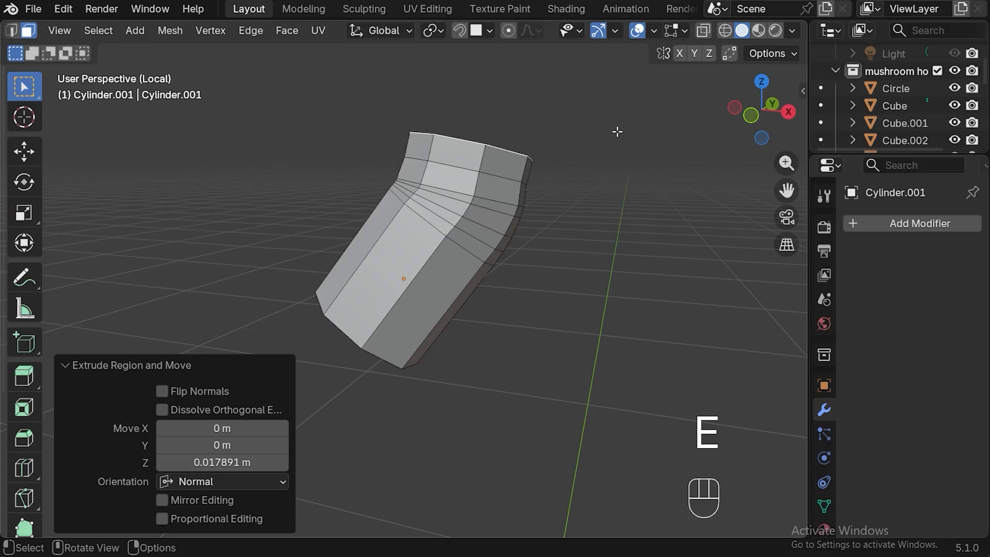
Resize the end face, extrude it about 0.023 m and rotate it about -10.6° to level the pipe's top.
key(s)
click(612, 162)
key(e)
click(616, 111)
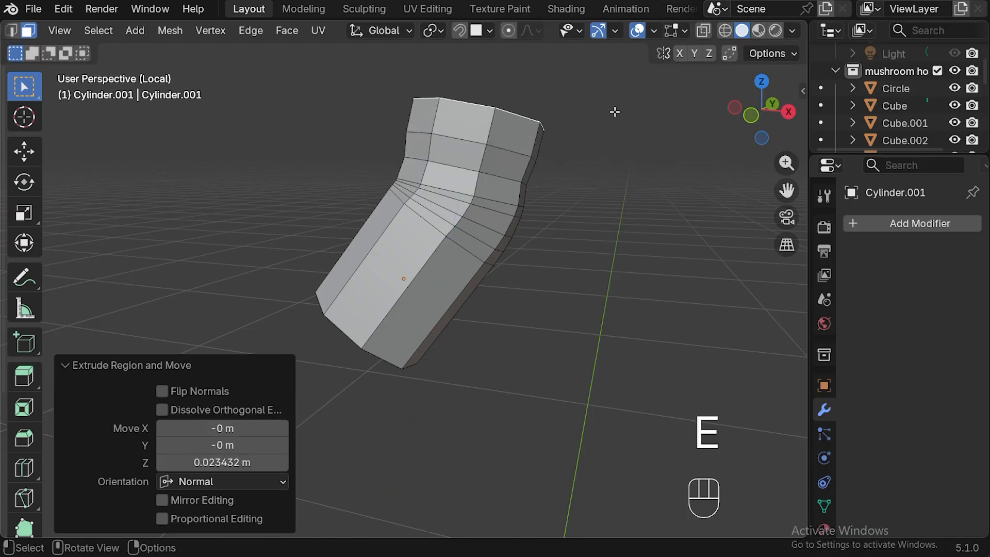
key(r)
click(572, 93)
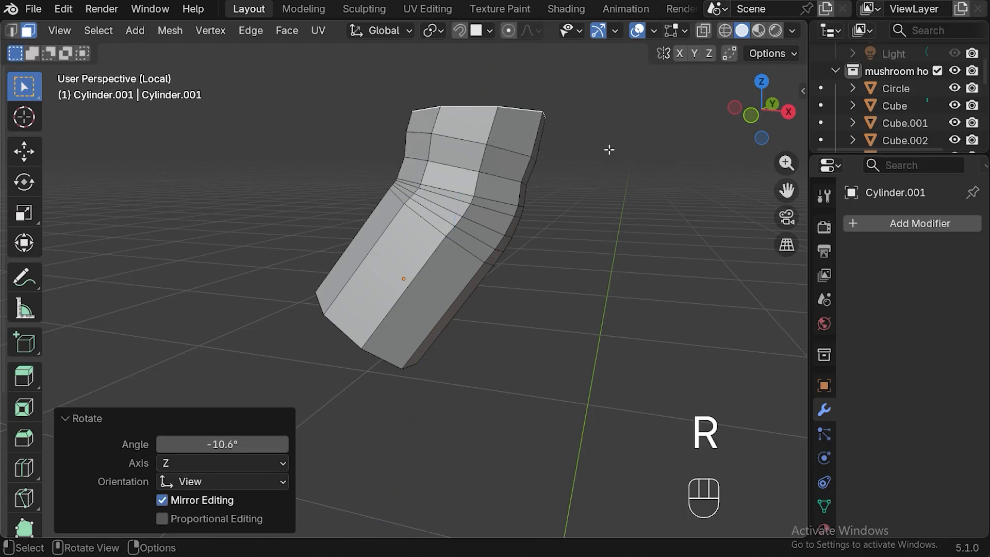
Extrude the levelled end face about 0.068 m to lengthen the pipe's upright section.
scroll(599, 149, down, 2)
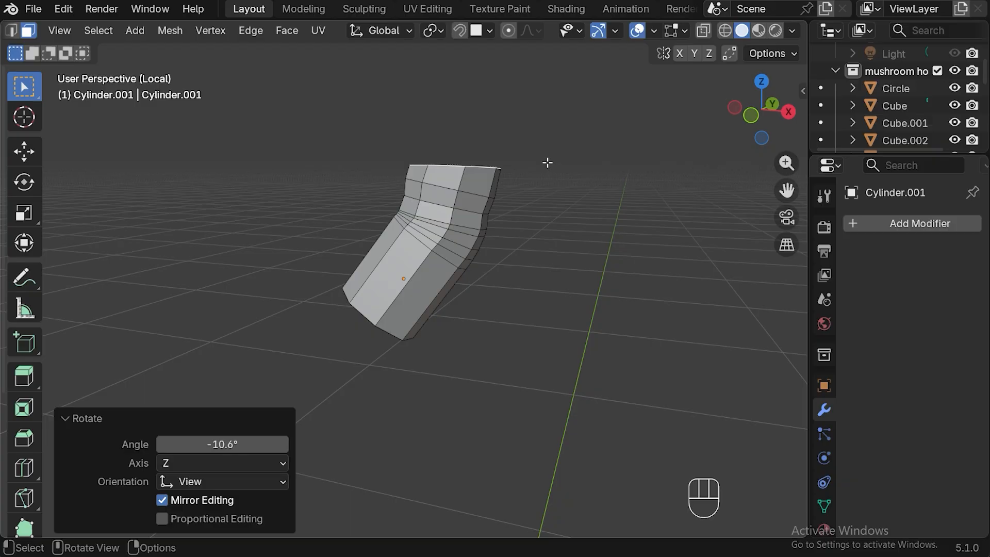
key(e)
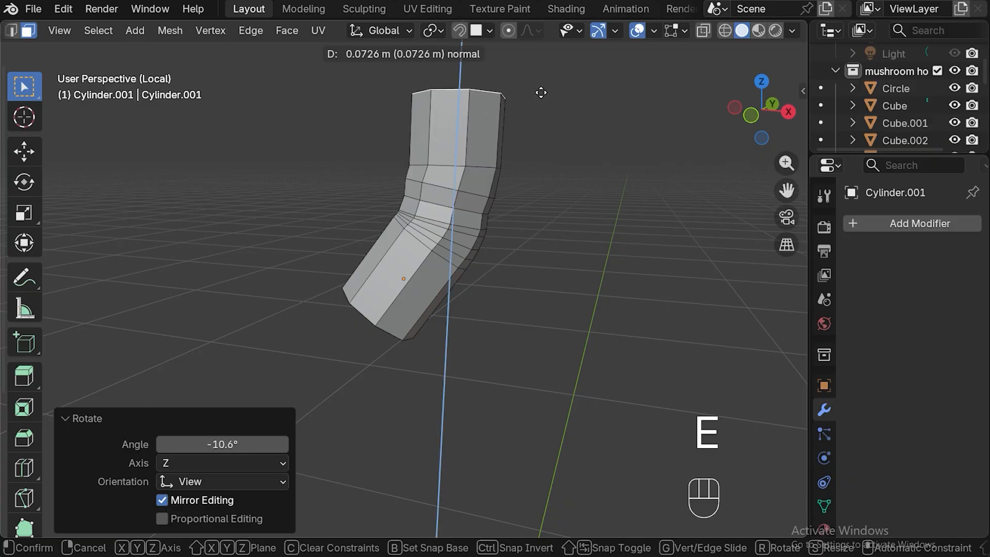
click(541, 97)
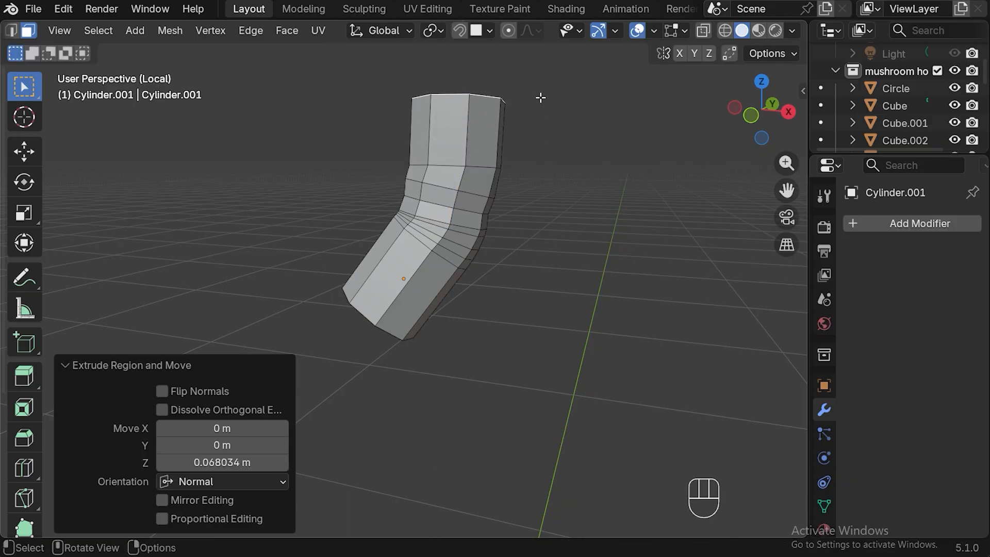
Check the pipe against the full scene, and scale its whole mesh uniformly to about 0.782.
key(KP_Divide)
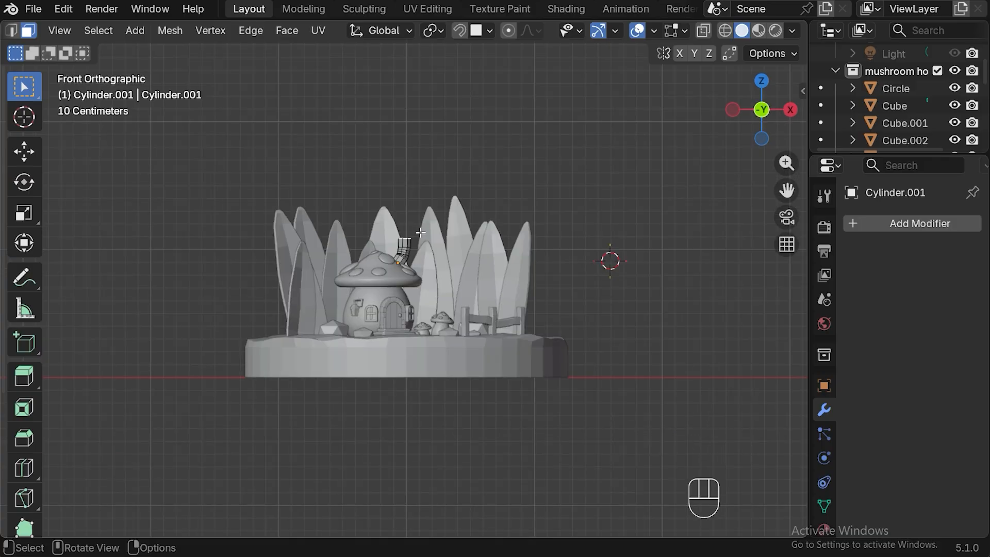
key(KP_Divide)
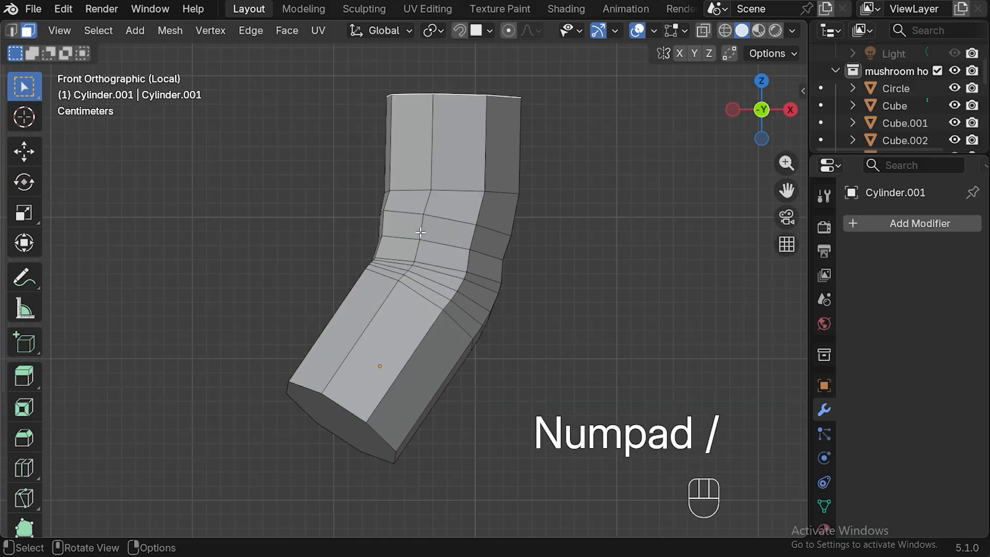
key(a)
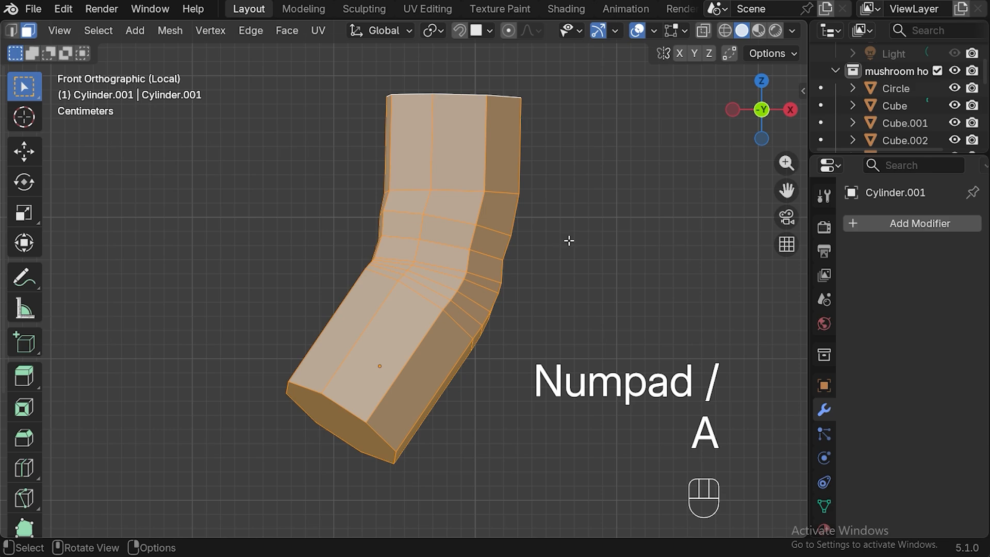
key(s)
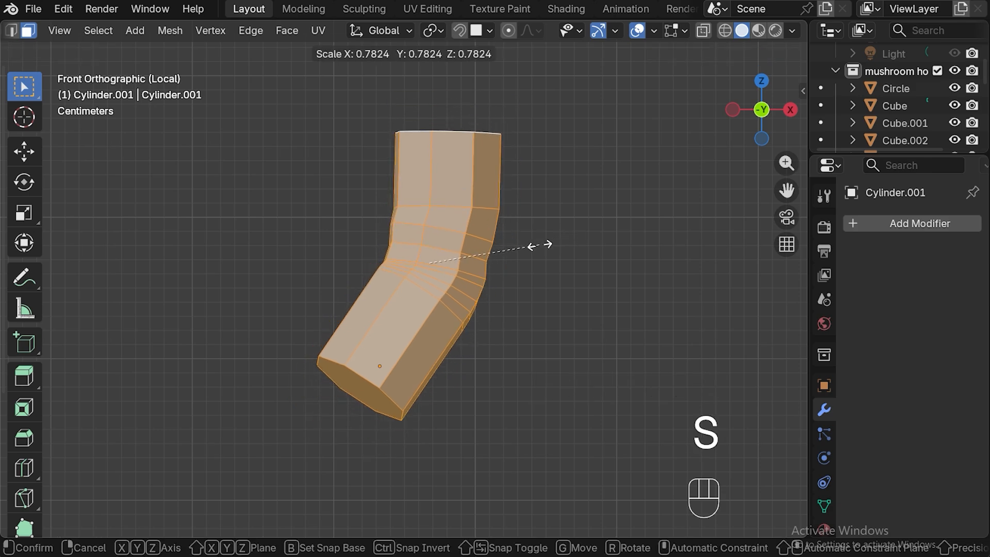
click(540, 245)
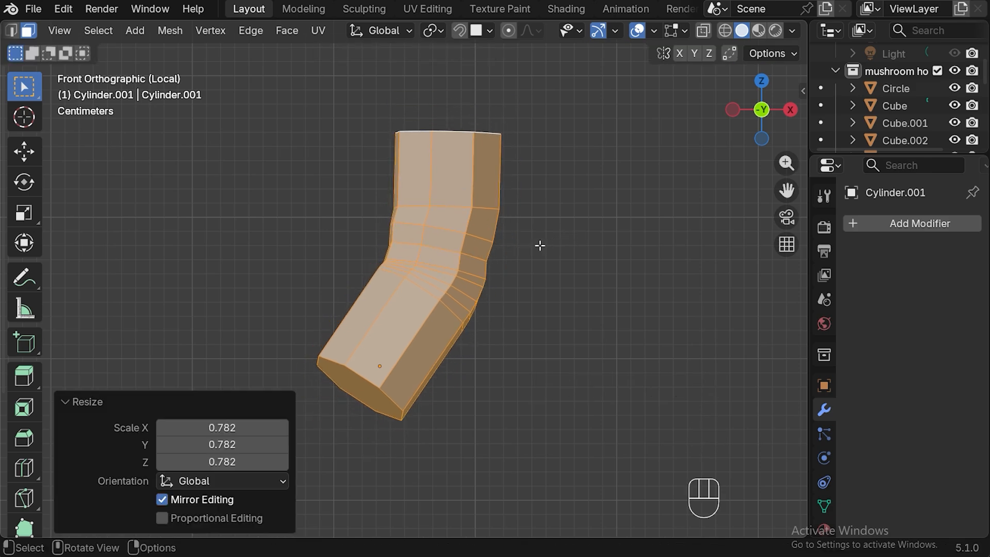
Scale the whole pipe mesh to about 0.86 along Z and check its size in the full scene.
key(s)
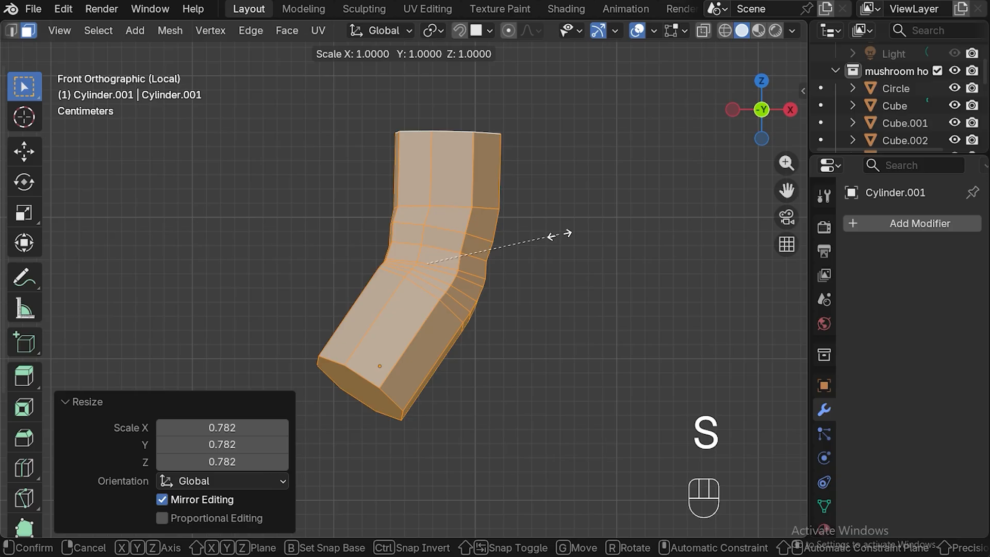
key(z)
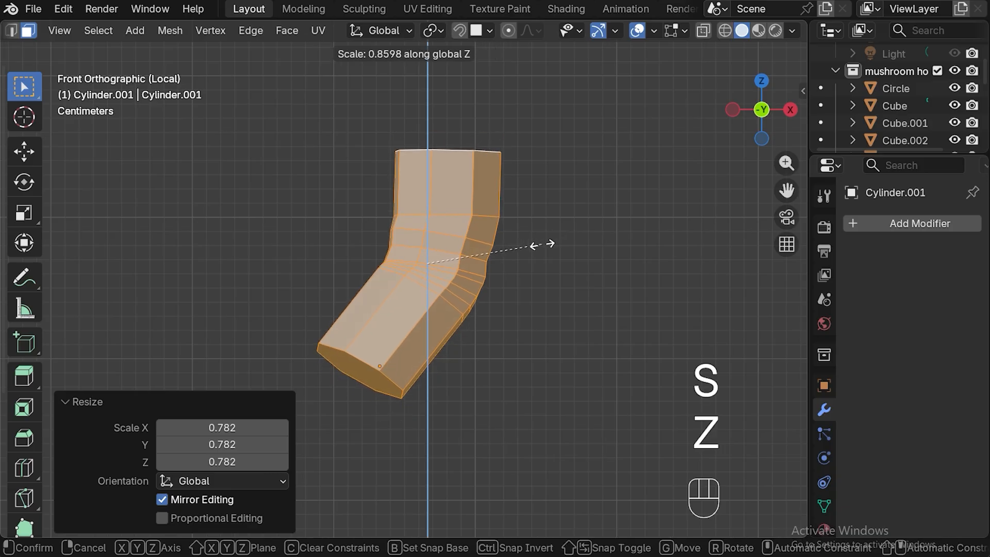
click(543, 245)
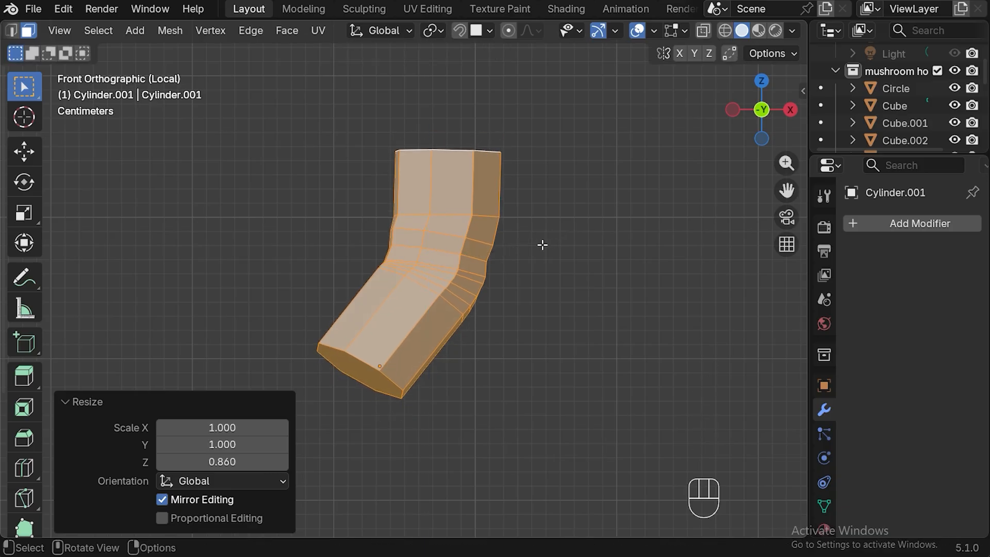
key(KP_Divide)
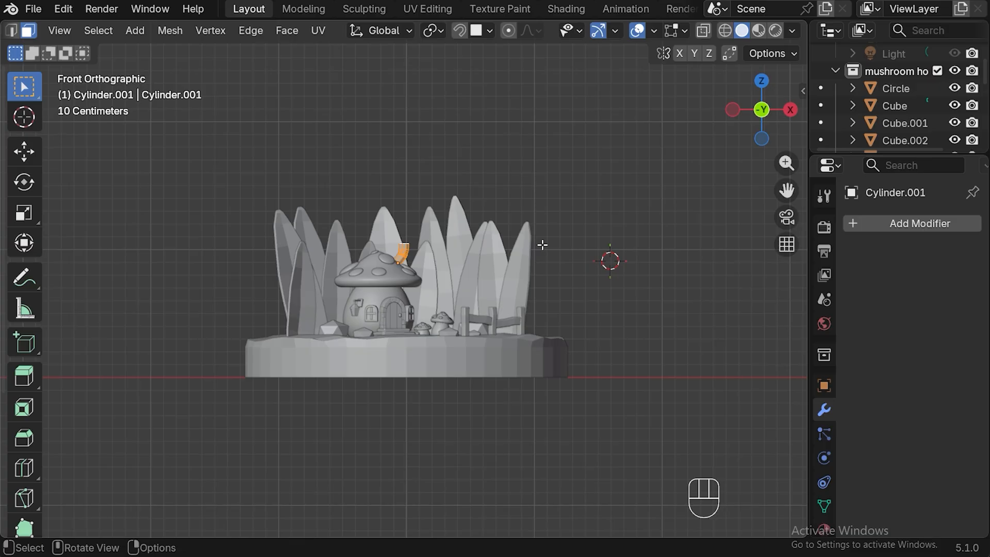
Isolate the pipe again and add one centred loop cut around its uppermost section.
key(KP_Divide)
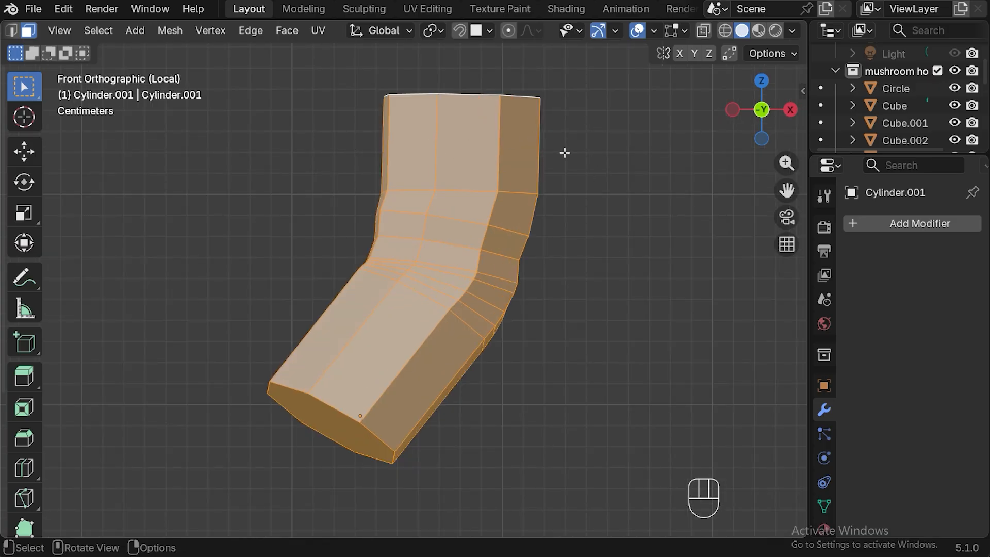
key(ctrl+r)
click(551, 130)
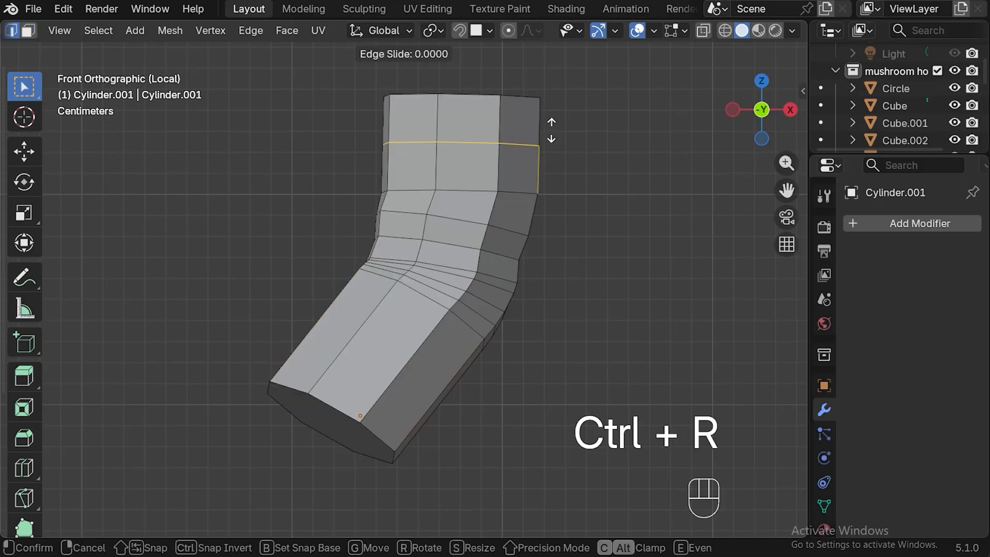
right_click(552, 130)
Extrude the uppermost ring of side faces about 0.0253 m along their normals to form the chimney's rim.
key(3)
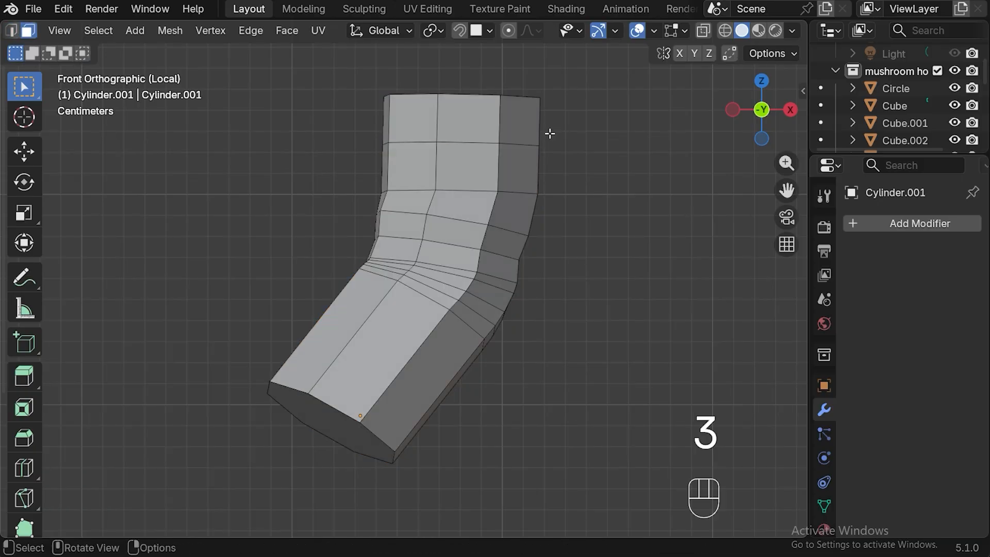
alt+click(499, 123)
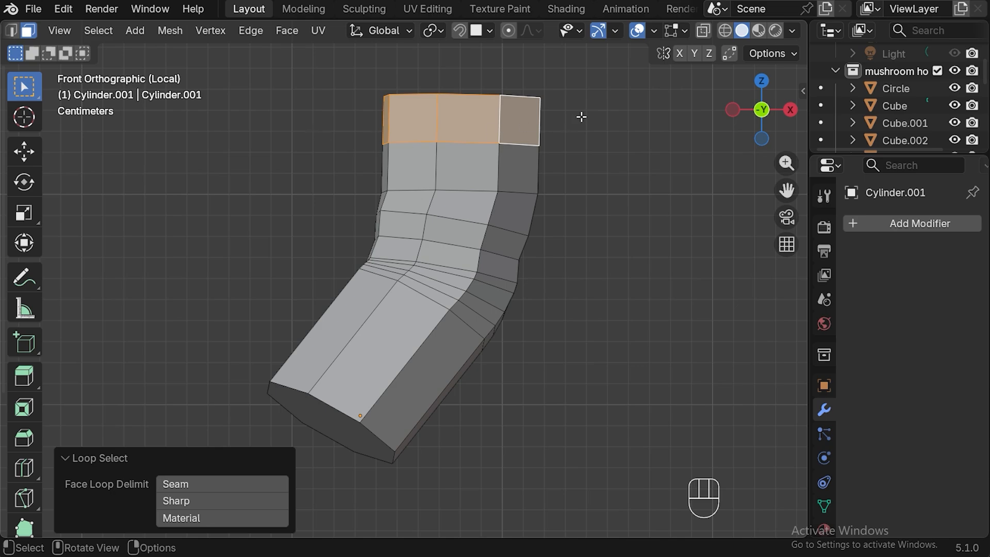
key(alt+e)
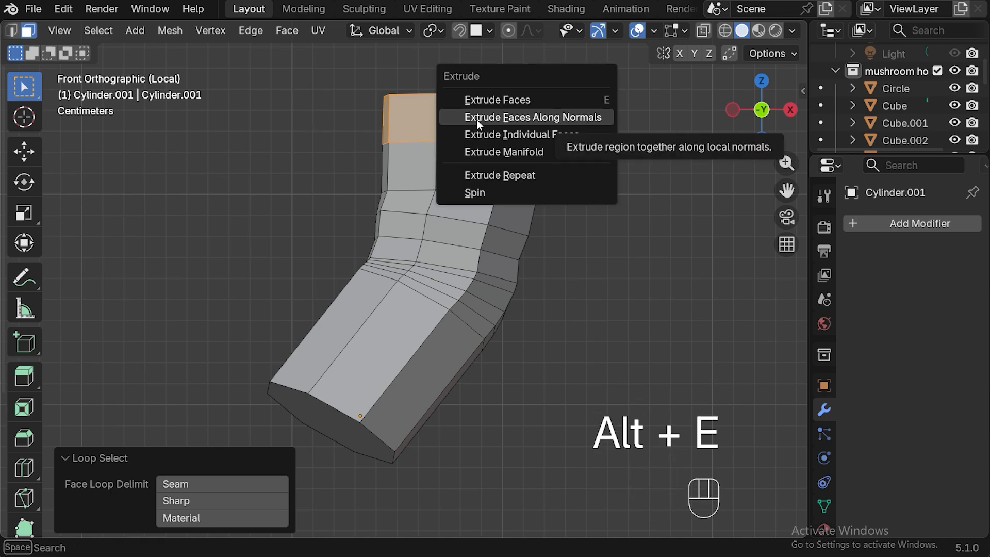
click(537, 115)
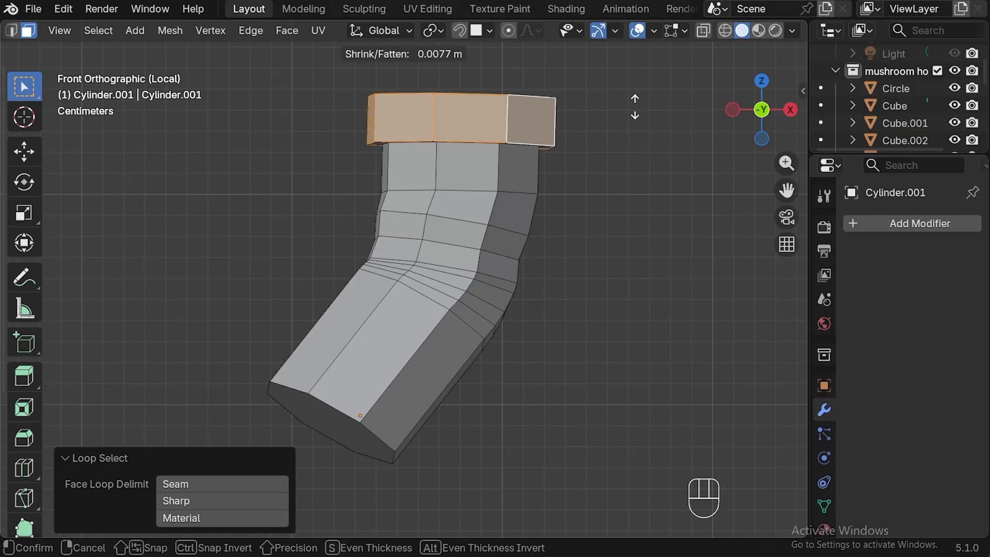
click(714, 88)
Scale the inner top face to about 0.769 and extrude it about 0.03 m downward to hollow the chimney opening.
middle_drag(664, 108, 670, 227)
scroll(685, 179, down, 3)
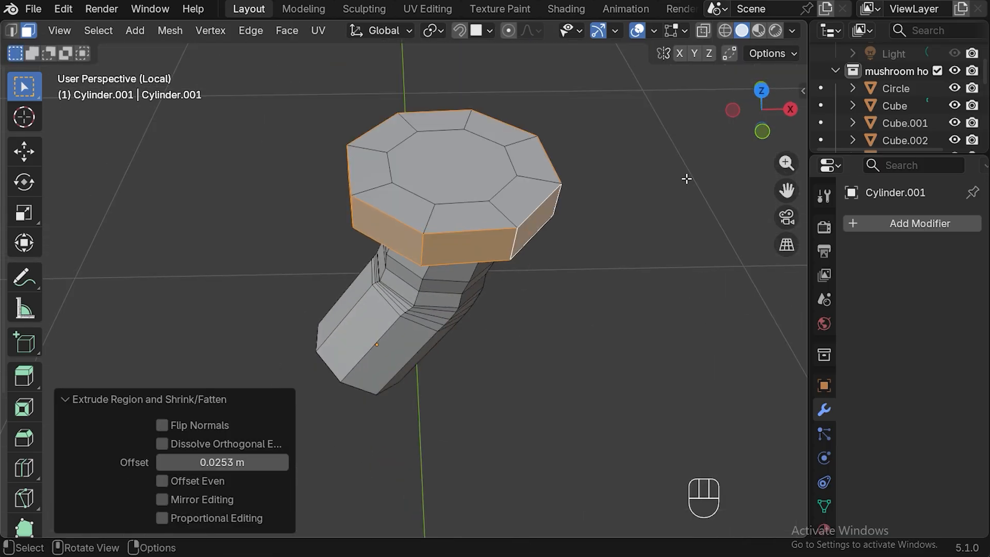
click(441, 182)
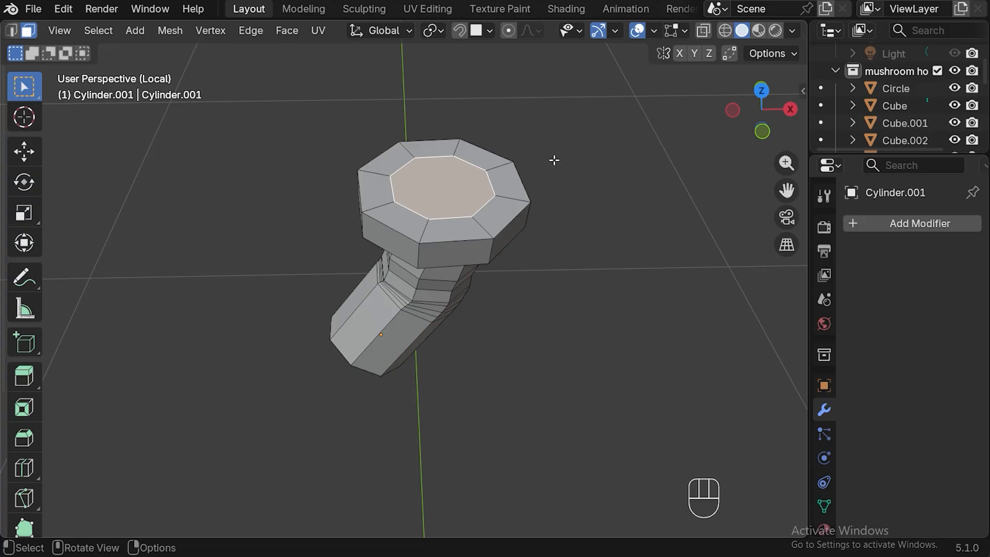
key(s)
click(517, 179)
key(e)
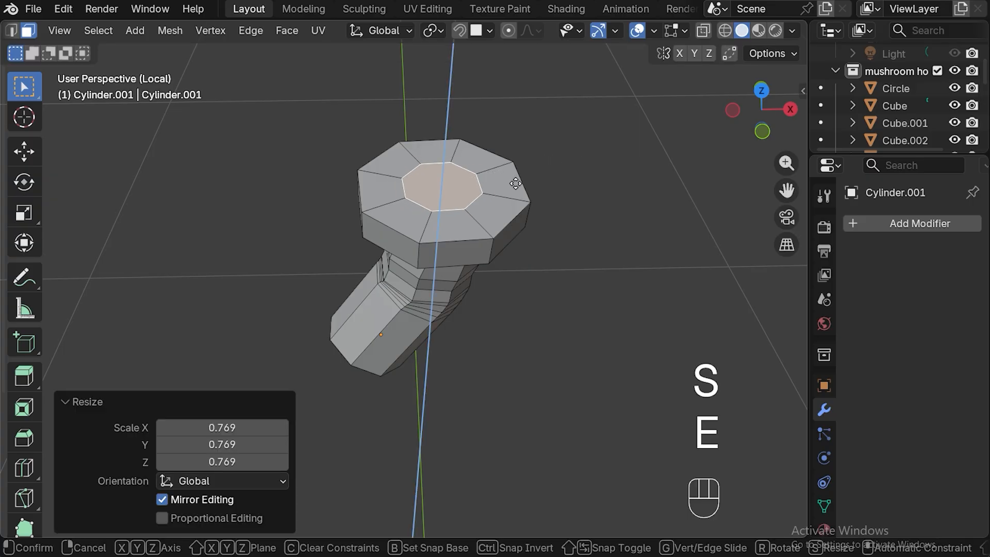
click(509, 212)
Leave mesh editing and isolation of the chimney, and display the whole scene through the camera.
drag(602, 264, 523, 196)
middle_drag(570, 284, 573, 208)
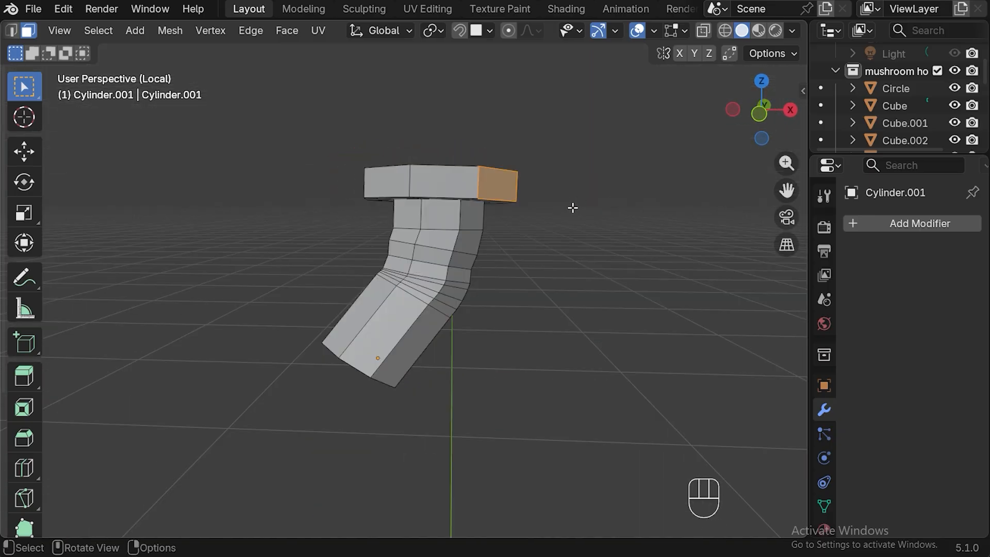
click(590, 196)
key(Tab)
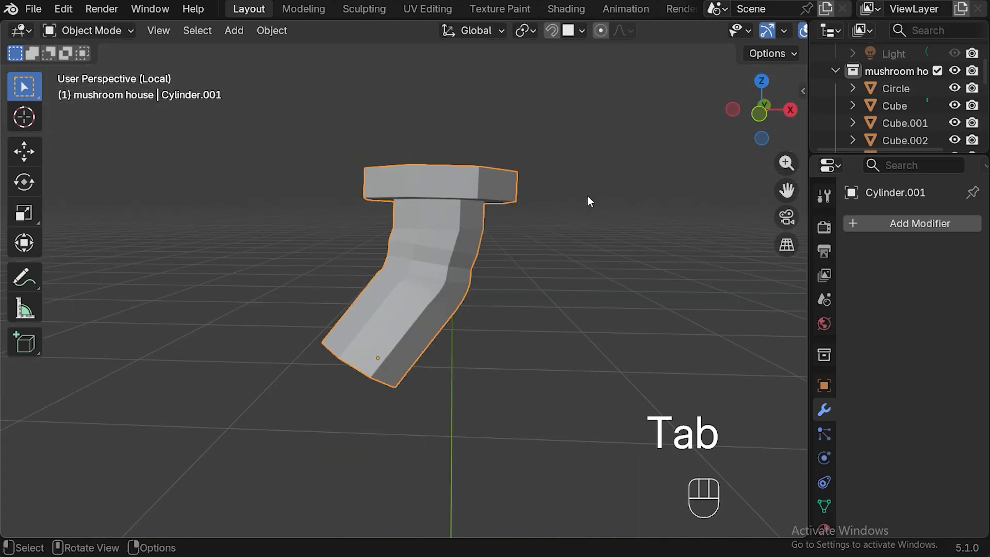
key(KP_Divide)
key(KP_1)
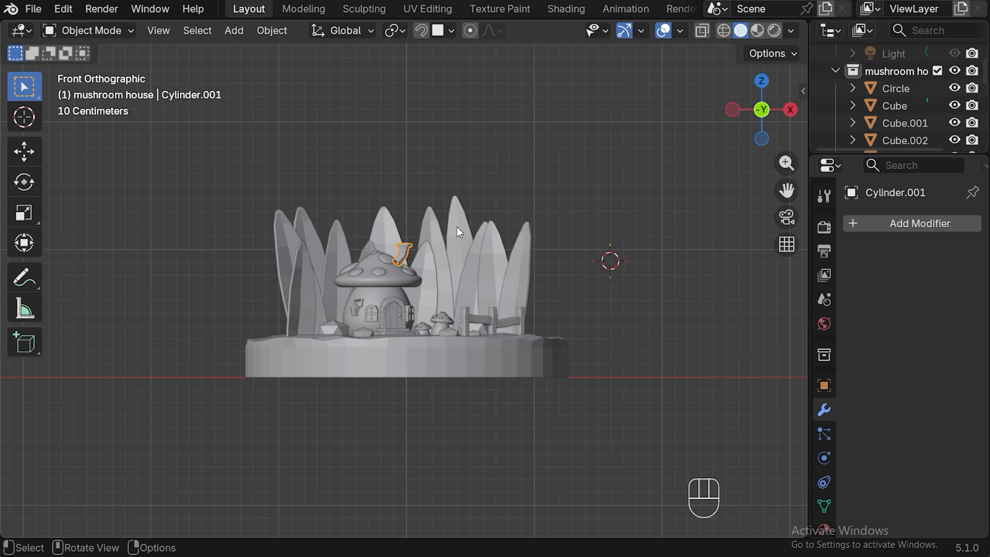
click(619, 166)
click(786, 221)
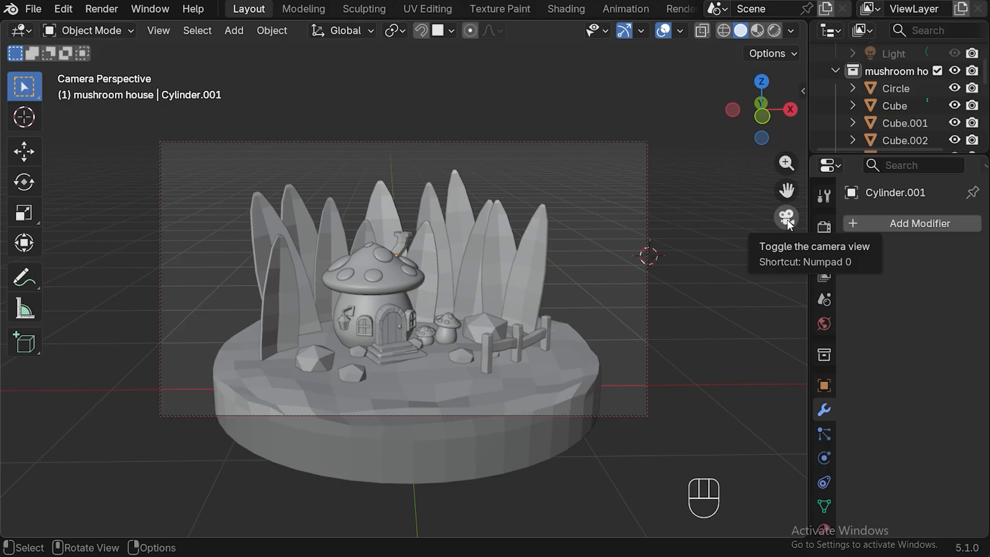
Assign the existing stone doorframe material to the chimney, preview the scene rendered, and return to the Layout workspace.
click(566, 9)
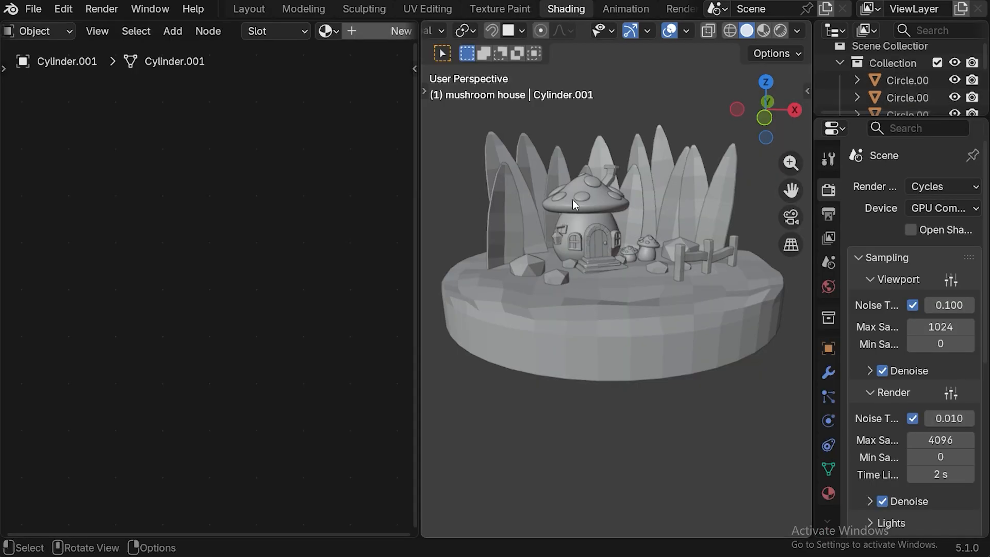
click(335, 31)
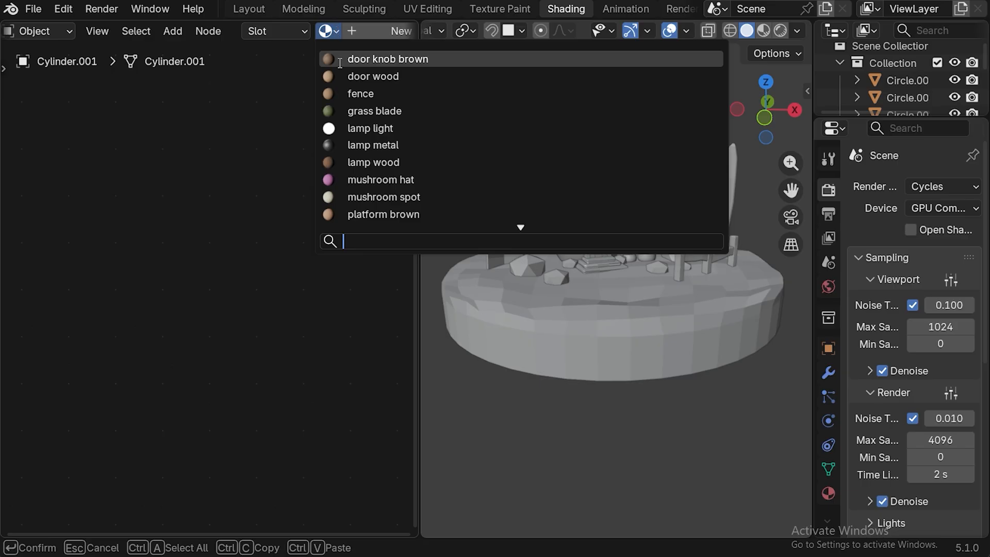
scroll(392, 155, down, 8)
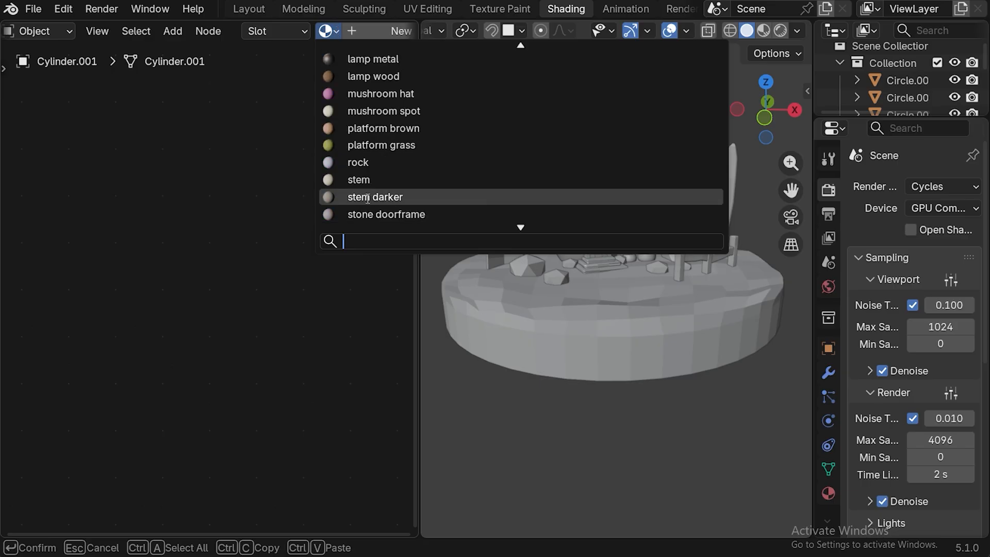
click(361, 214)
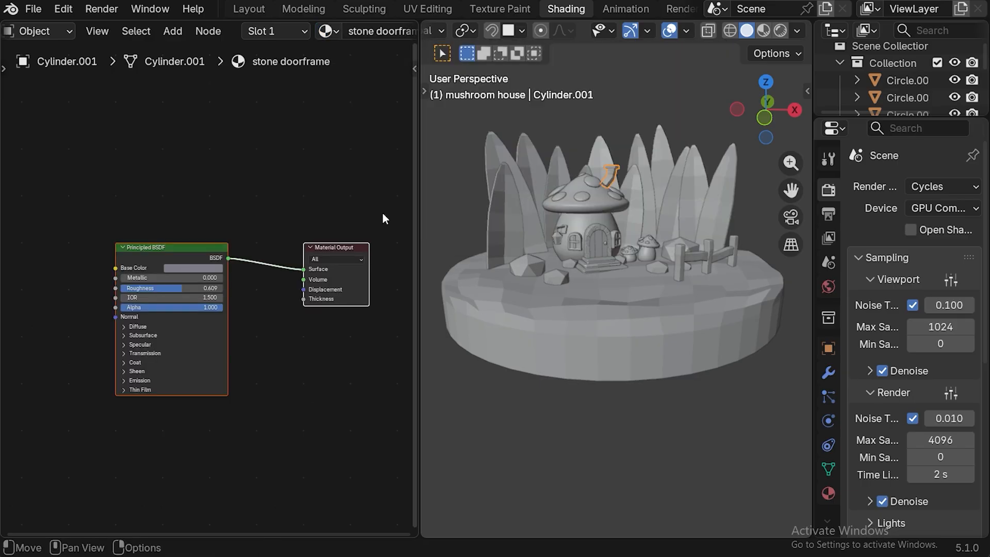
click(781, 31)
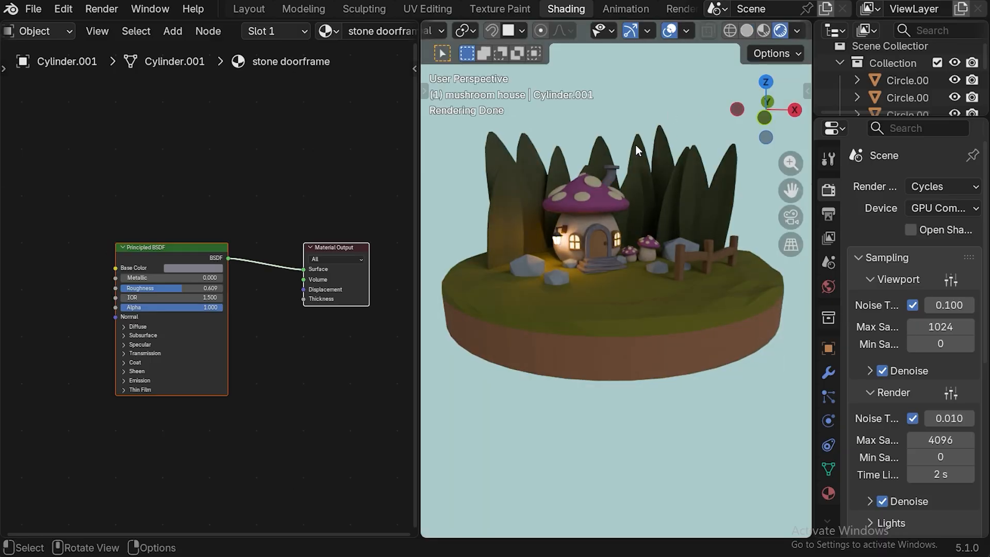
click(249, 9)
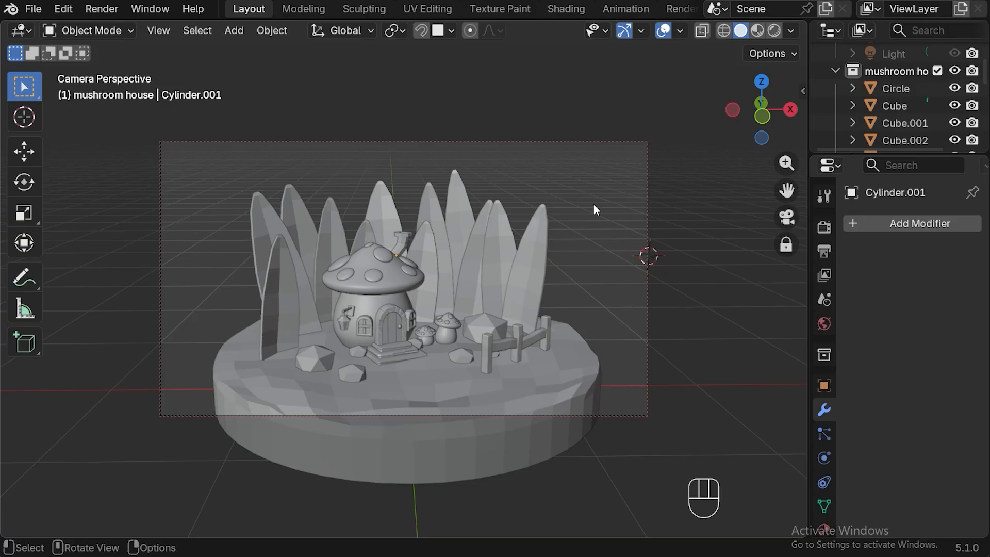
Place the 3D cursor just above the chimney in front view and add a metaball Ball there.
click(787, 217)
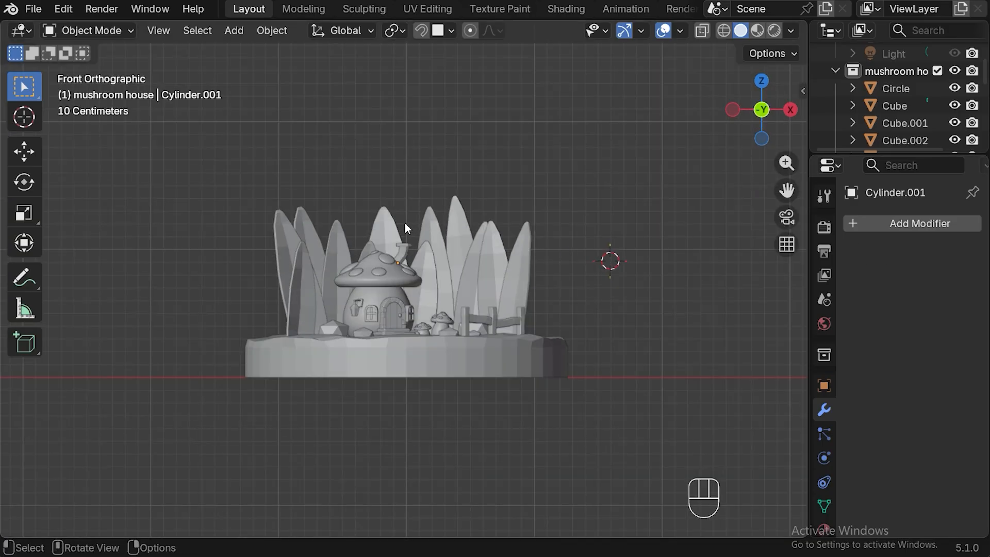
key(shift)
shift+right_click(405, 224)
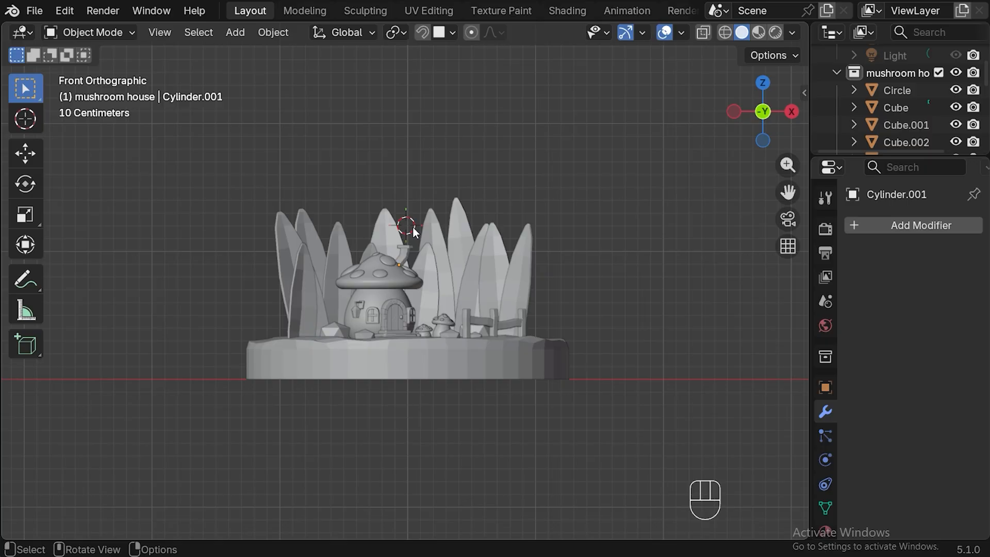
click(407, 225)
key(shift+a)
mouse_move(407, 226)
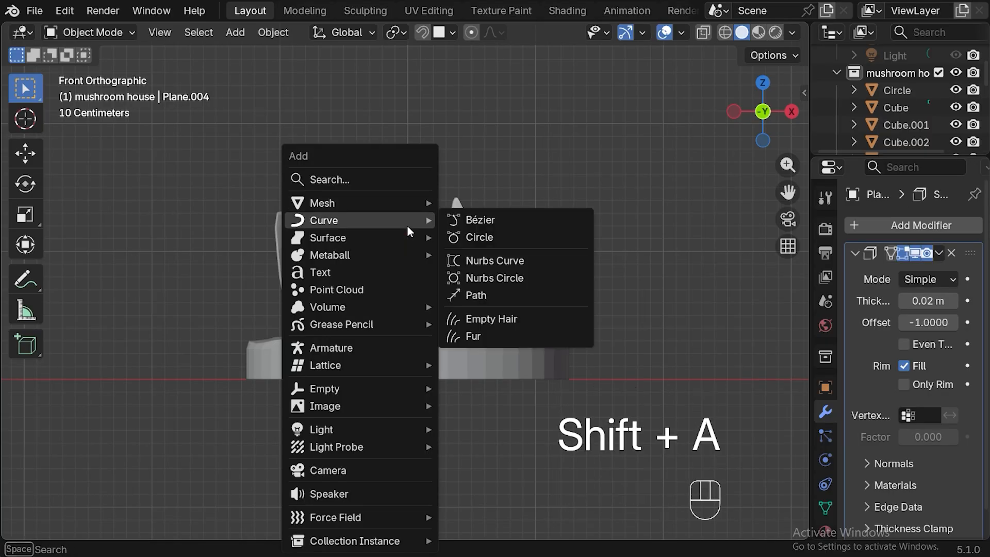
mouse_move(307, 253)
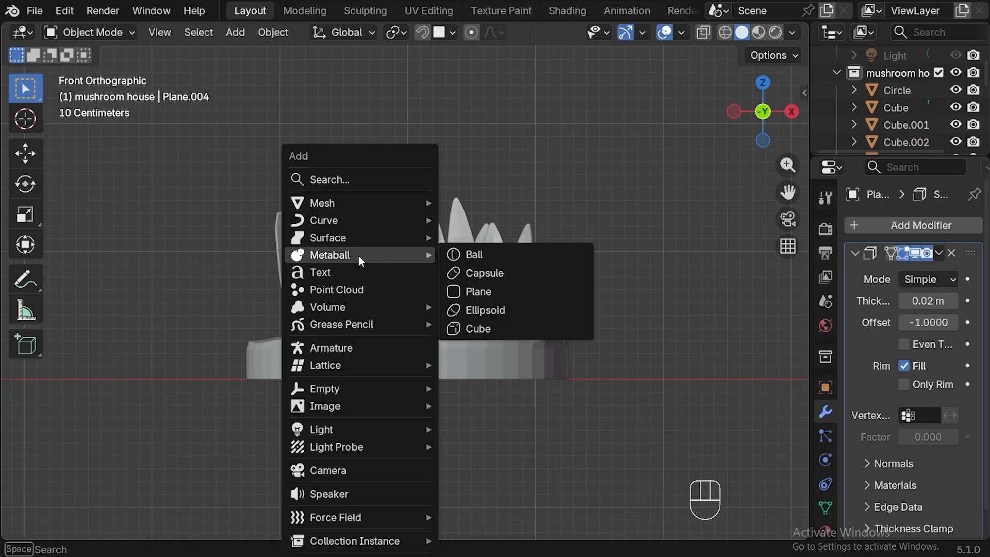
click(482, 254)
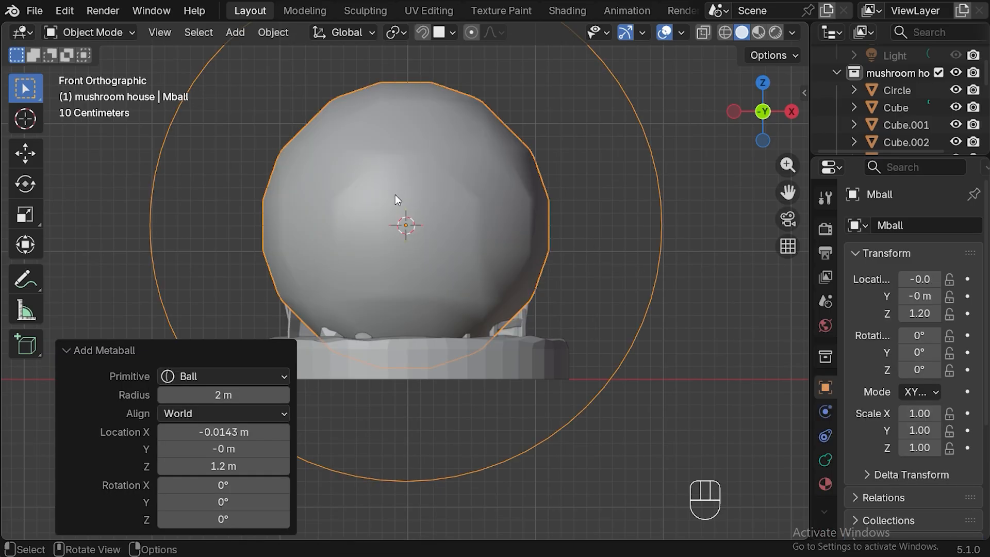
click(63, 350)
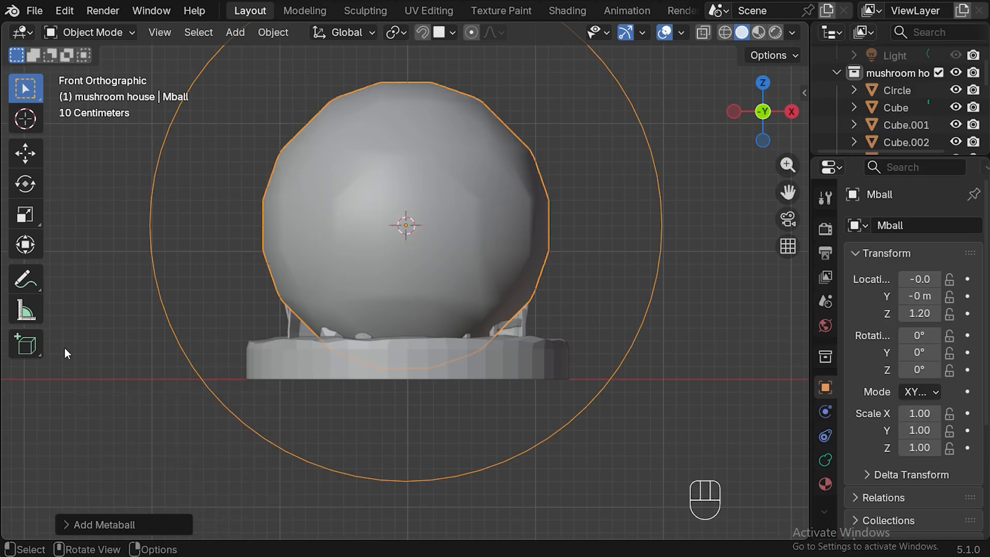
Shrink the metaball to a scale of about 0.03 and lower it to about Z 1.13 m, just above the chimney opening.
key(s)
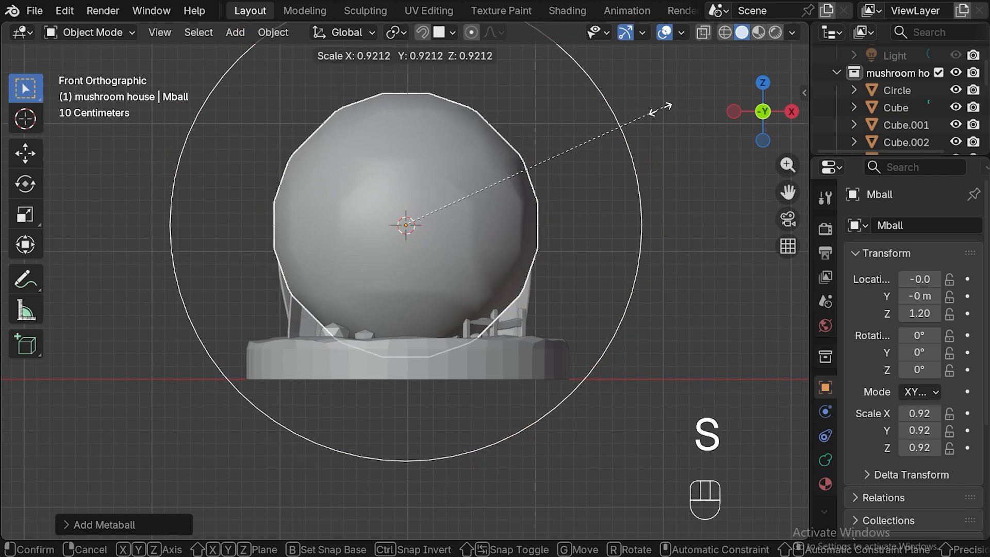
click(416, 223)
key(g)
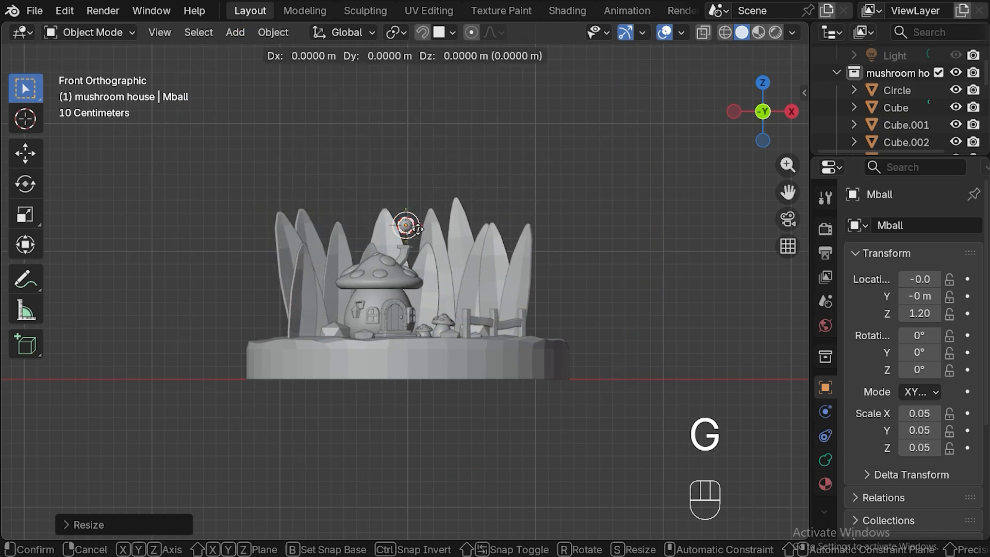
click(416, 238)
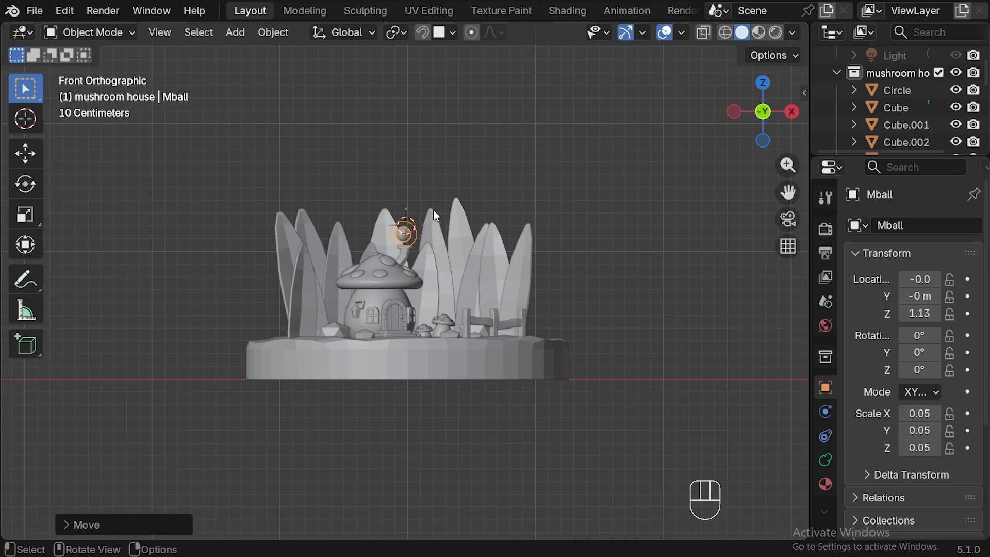
key(s)
click(426, 215)
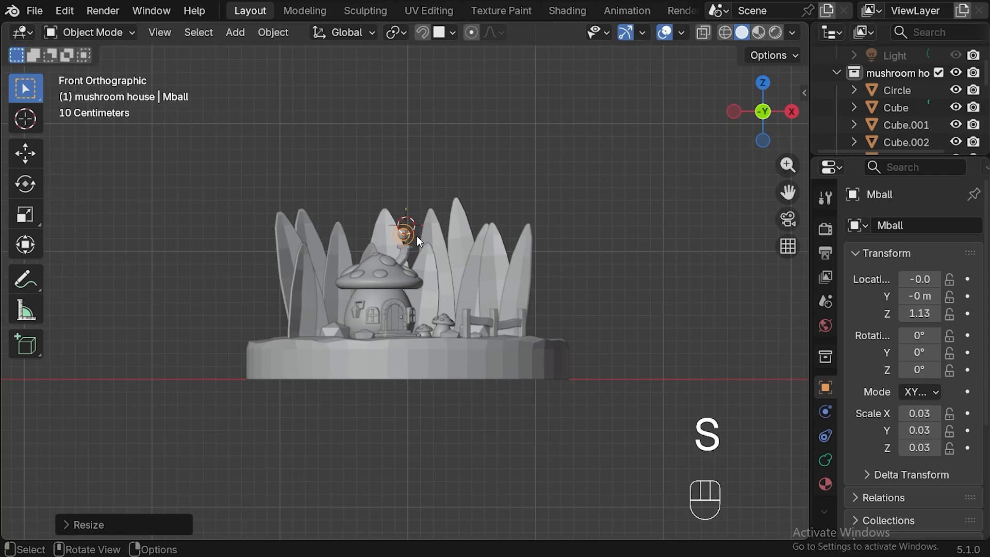
Duplicate the small smoke ball about 0.07 m along X and enlarge the copy to a scale of about 0.04.
scroll(423, 224, up, 5)
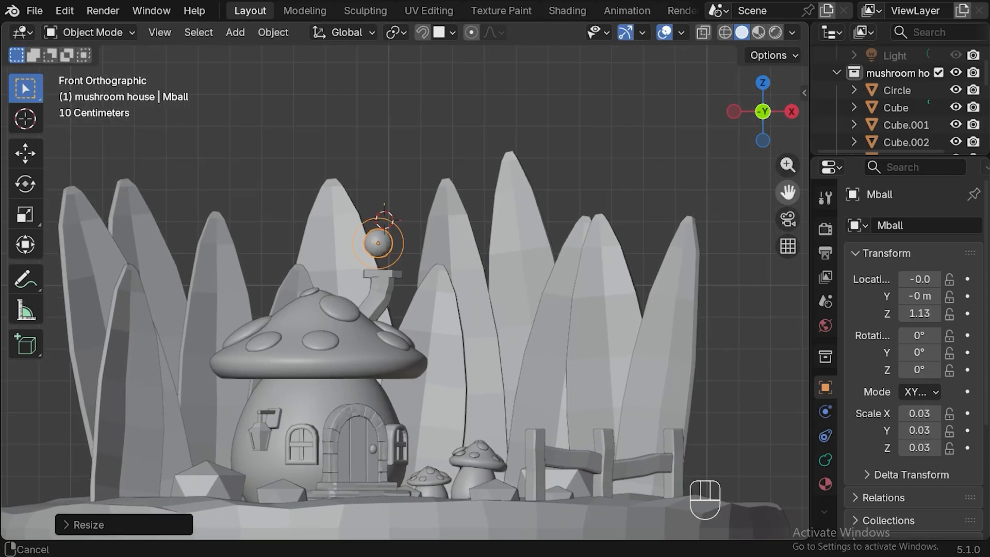
key(shift+d)
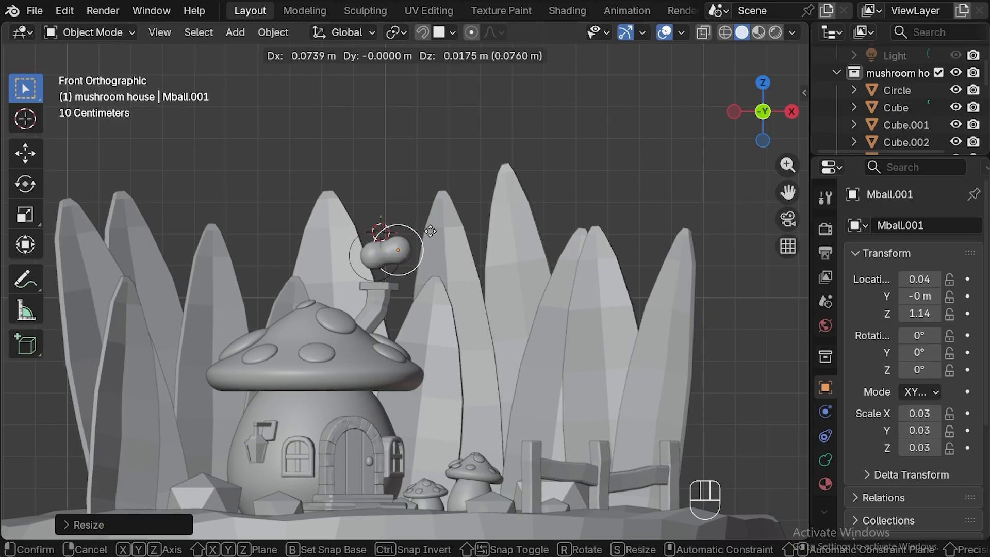
click(431, 232)
key(s)
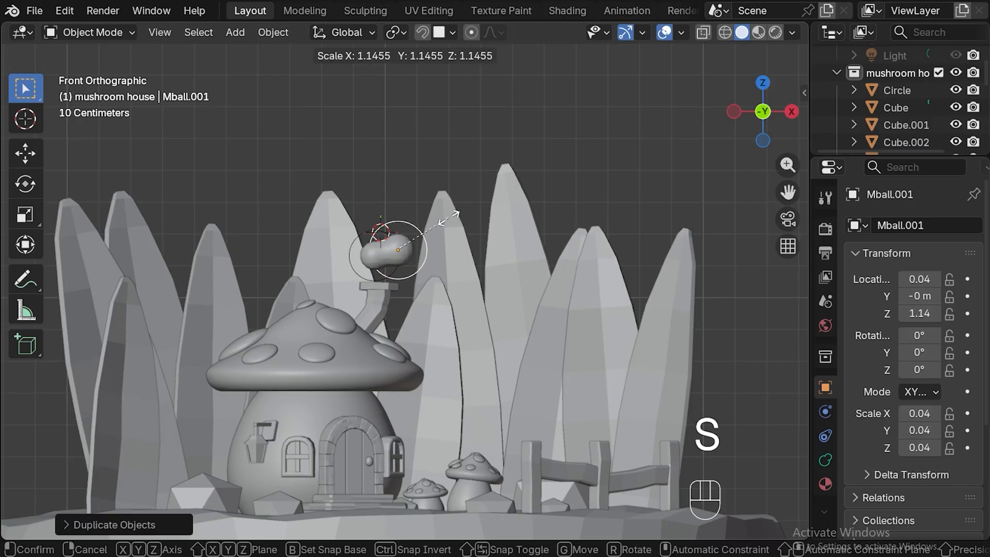
click(453, 217)
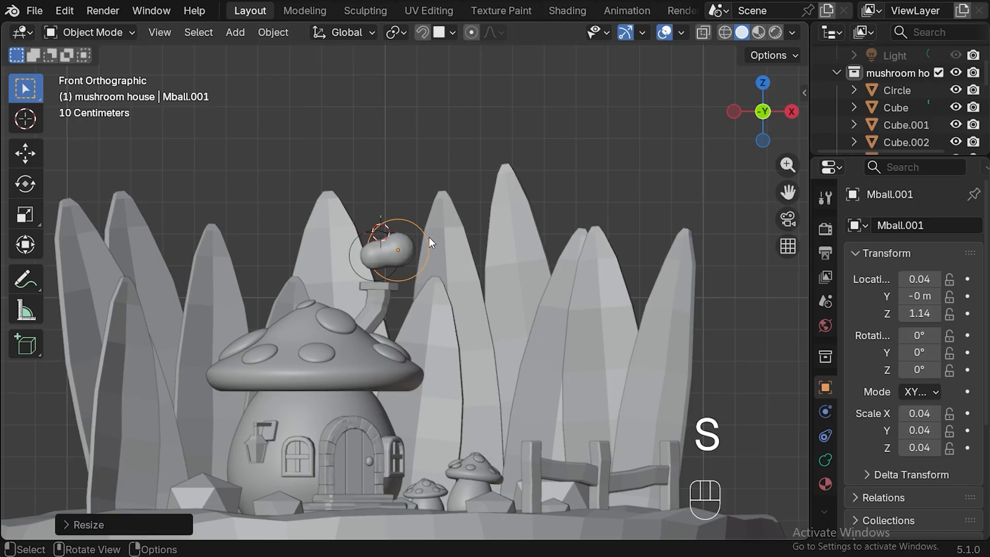
Raise the second smoke ball about 0.035 m along Z and stretch it along X to a scale of about 0.06.
key(g)
key(z)
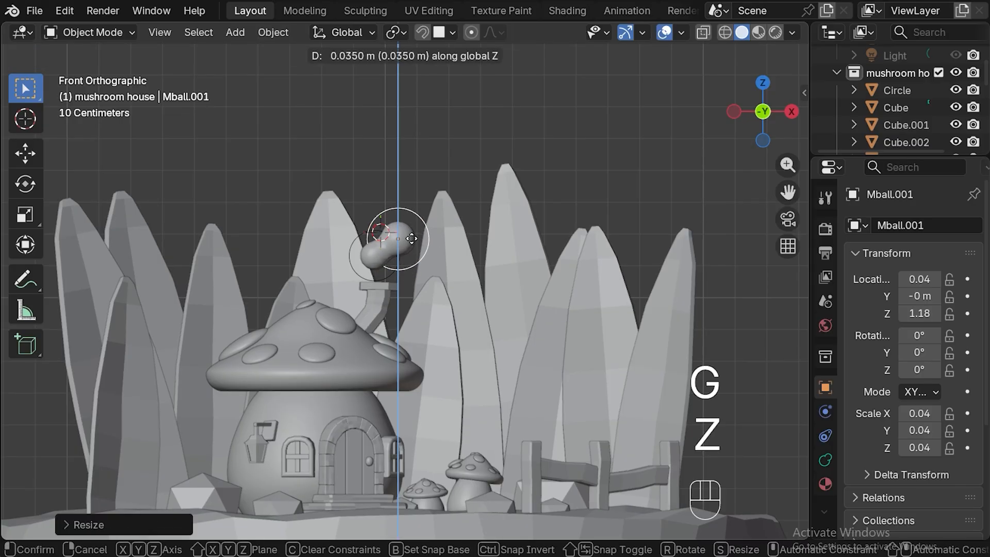
click(414, 240)
key(s)
key(x)
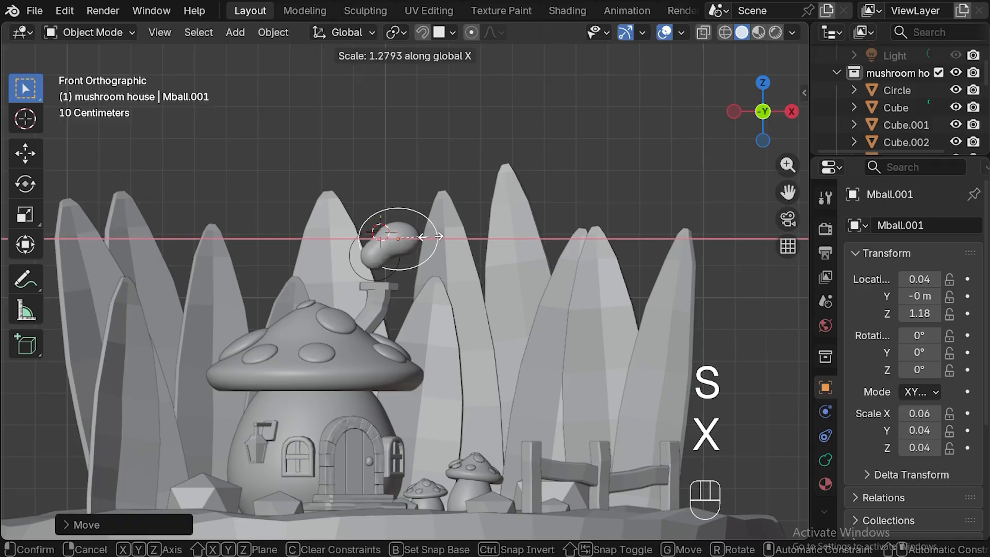
click(432, 236)
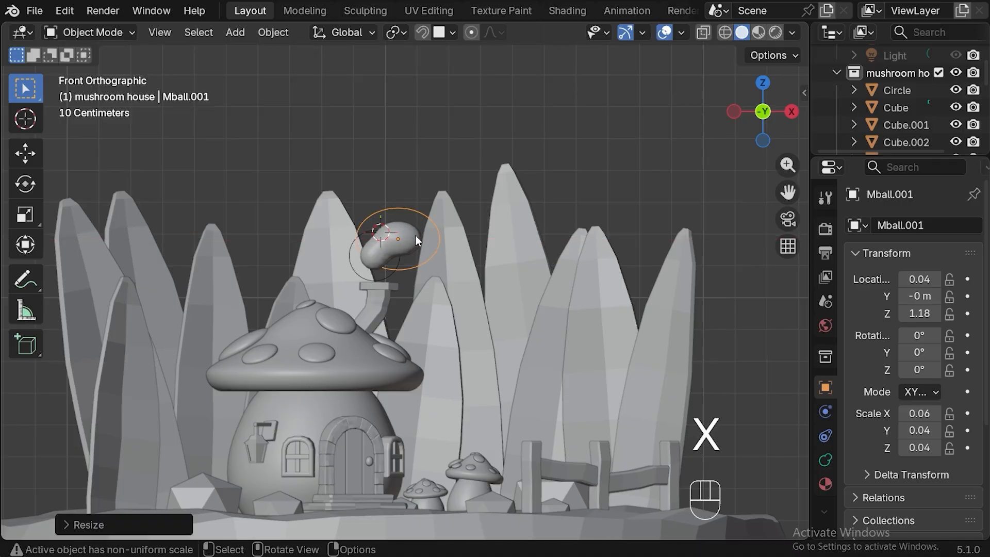
Duplicate the stretched smoke ball upward to about Z 1.31 m and shrink the copy to an X scale of about 0.05.
key(shift+d)
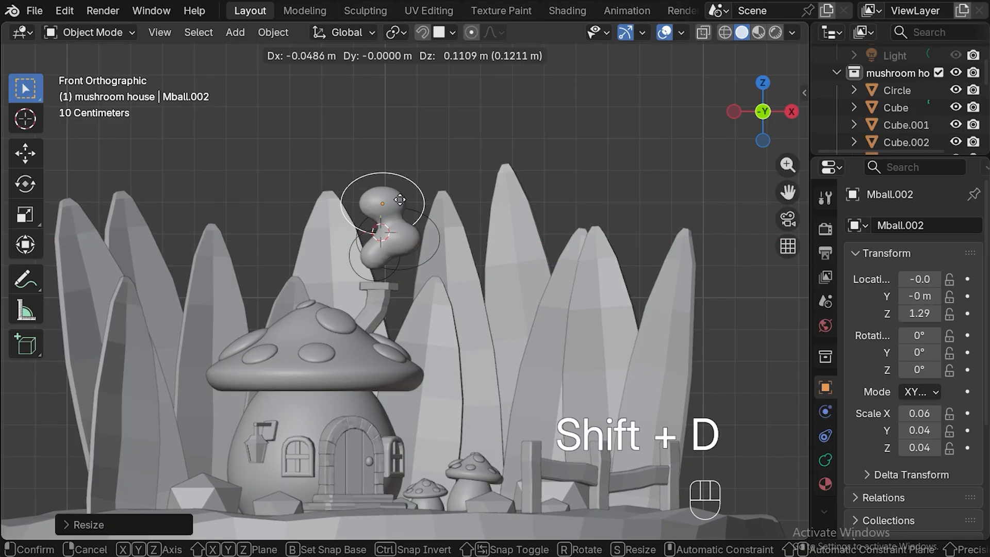
click(400, 194)
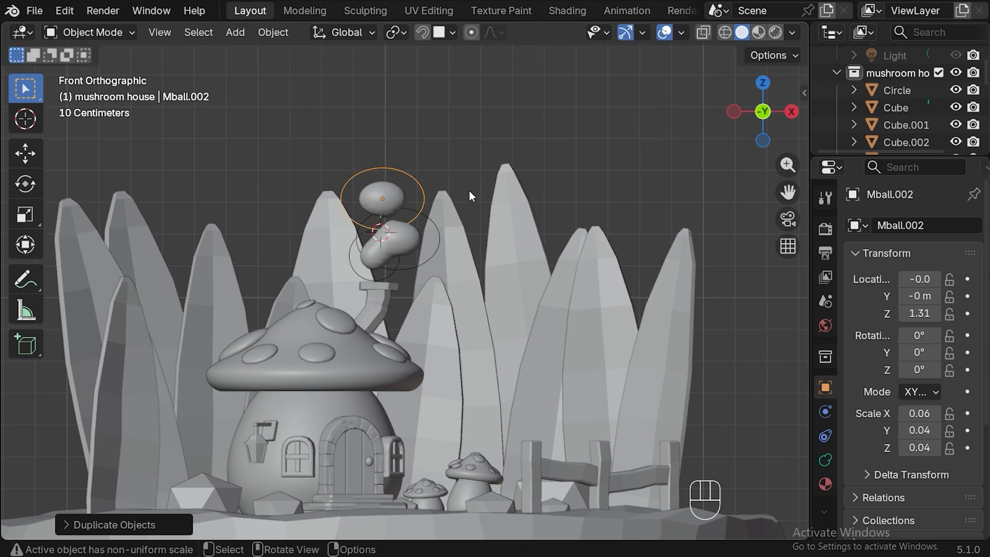
key(s)
click(442, 195)
Duplicate the upper smoke ball about 0.105 m along X and enlarge the copy to an X scale of about 0.08.
key(shift+d)
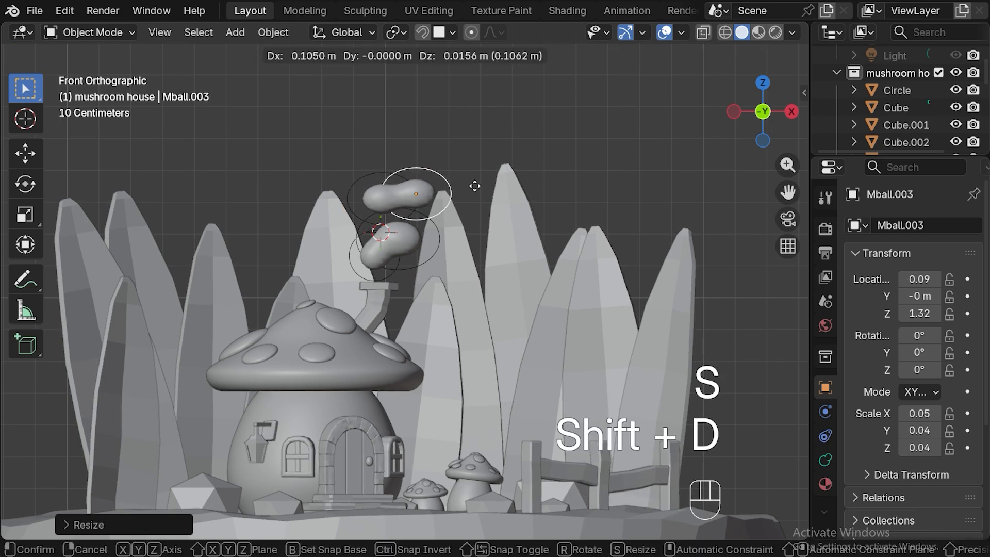
click(475, 189)
key(s)
click(473, 188)
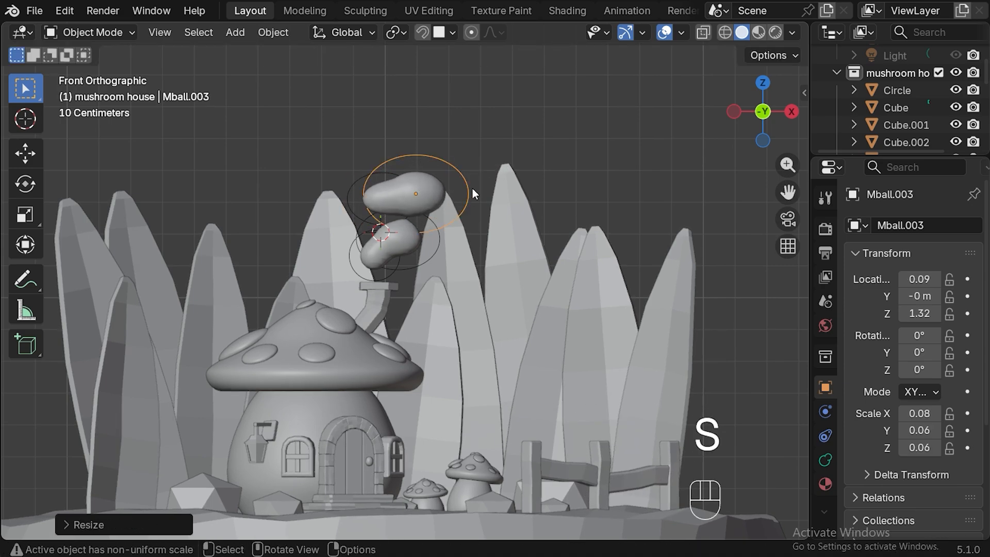
Duplicate the enlarged smoke ball to about X 0.18 m, then again to about X 0.29 m, scaling the last copy up about 1.36 times.
key(shift+d)
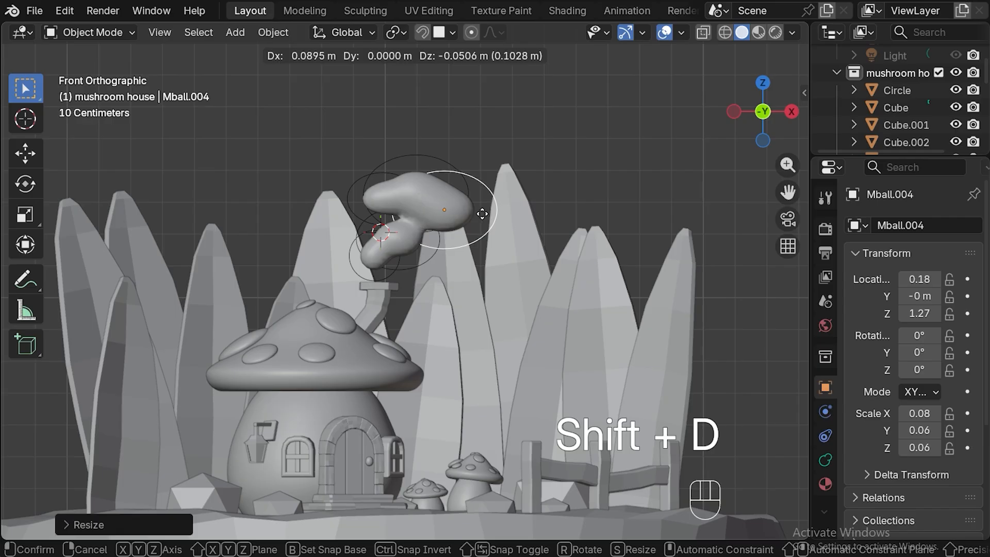
click(481, 210)
key(shift+d)
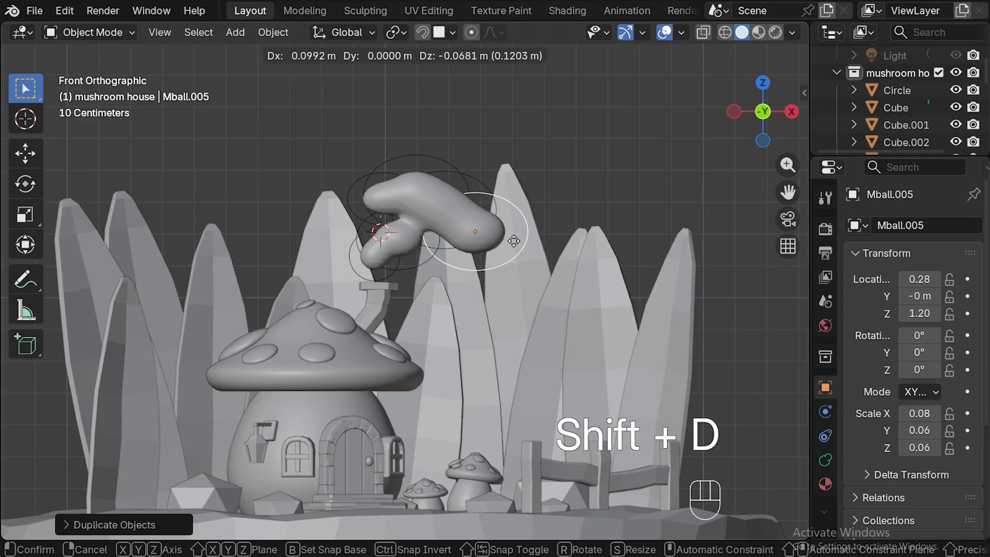
click(543, 176)
key(s)
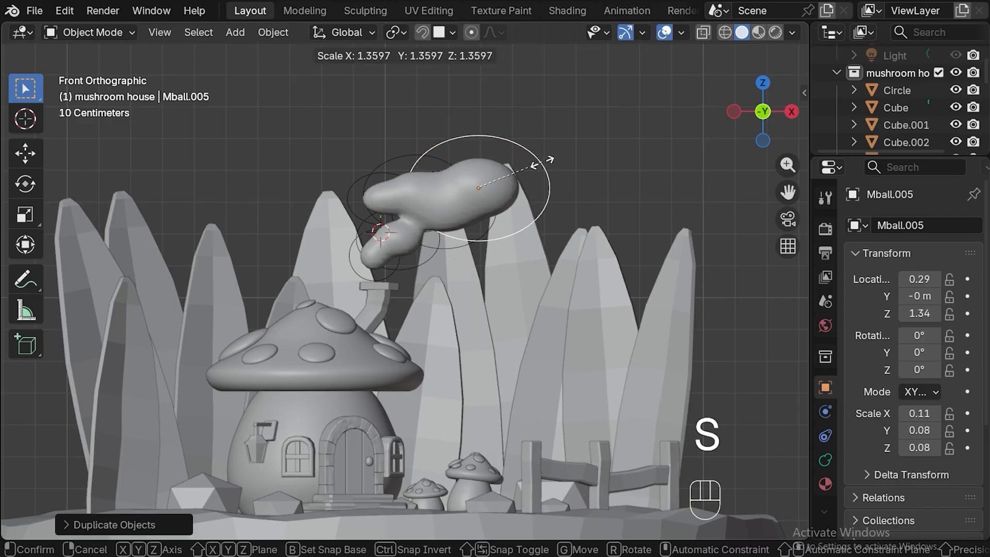
click(539, 160)
Duplicate the largest smoke ball to the top of the cloud, at about X 0.16 m and Z 1.45 m.
click(390, 161)
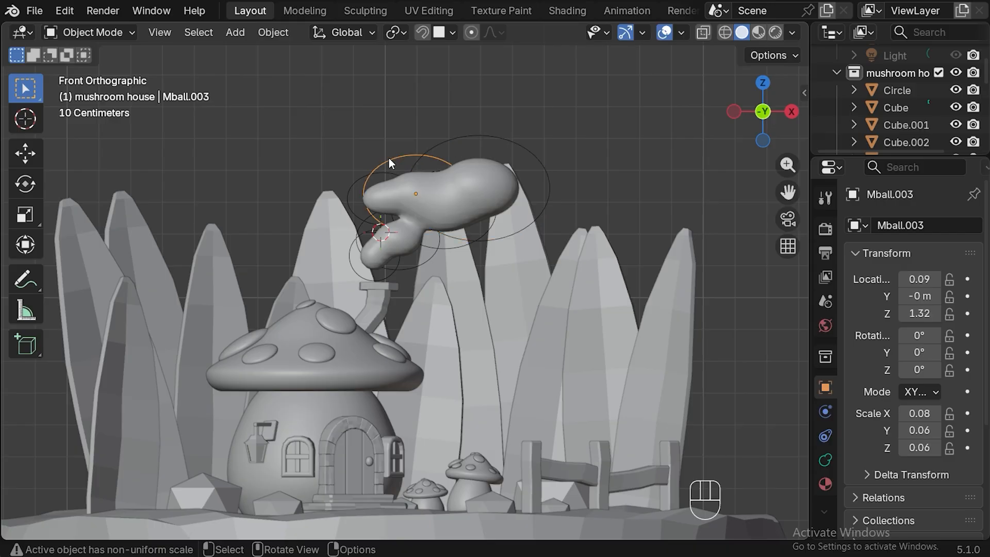
click(351, 188)
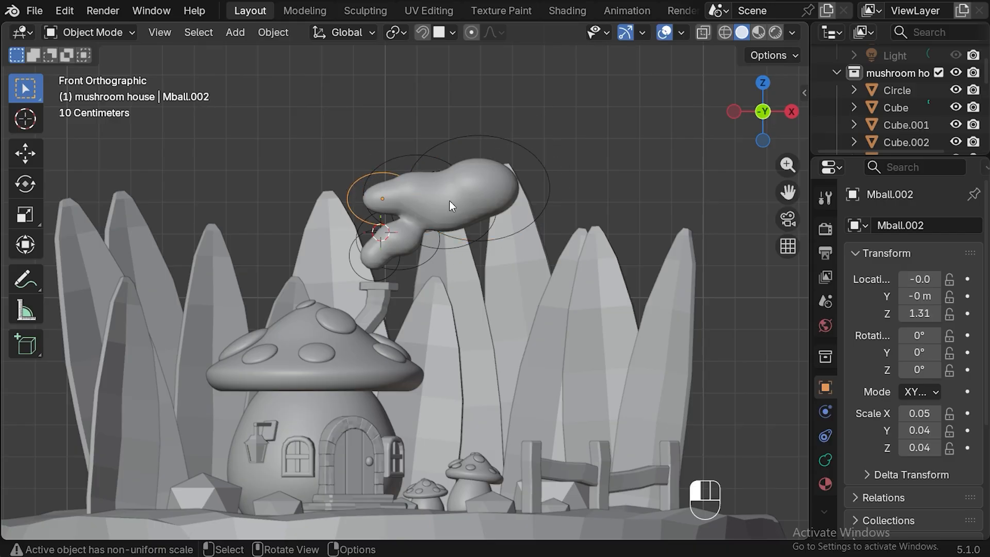
click(389, 224)
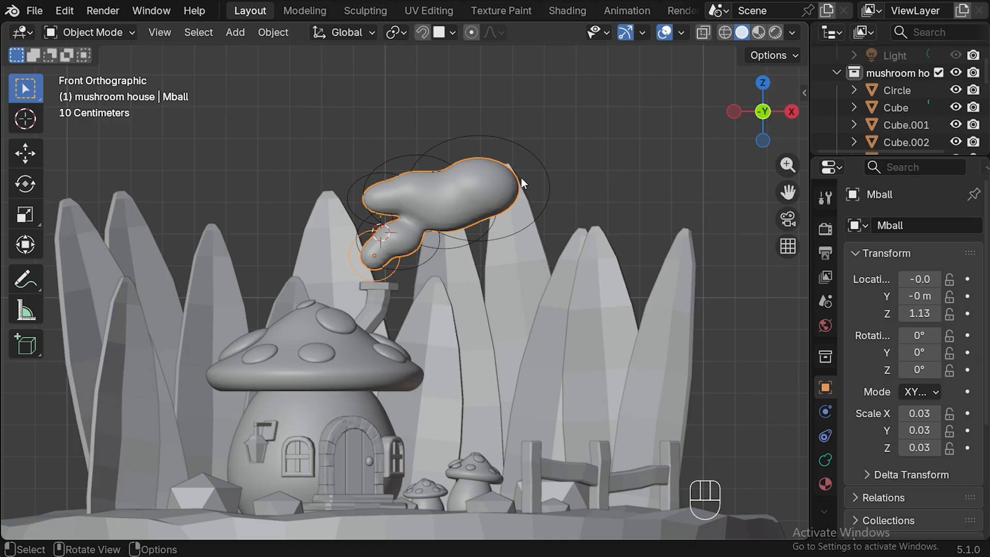
click(537, 155)
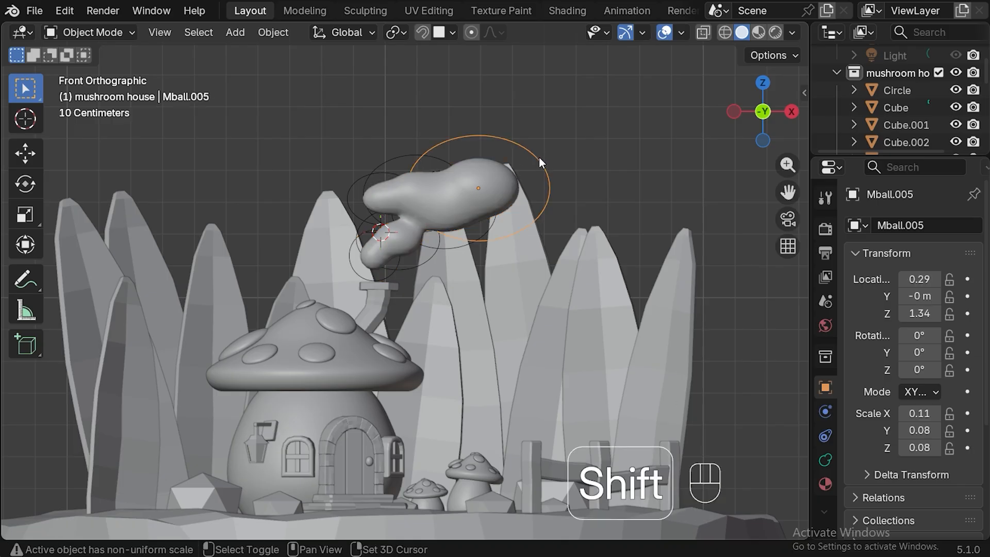
key(shift+d)
click(499, 124)
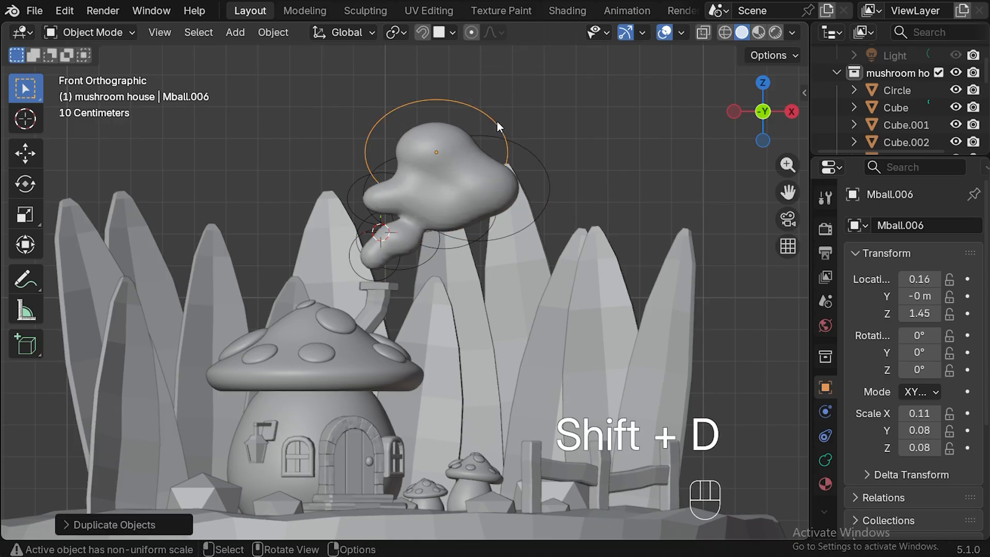
Widen the two largest smoke balls along Y, the topmost to a scale of about 0.12 and the outer one to about 0.11.
key(KP_7)
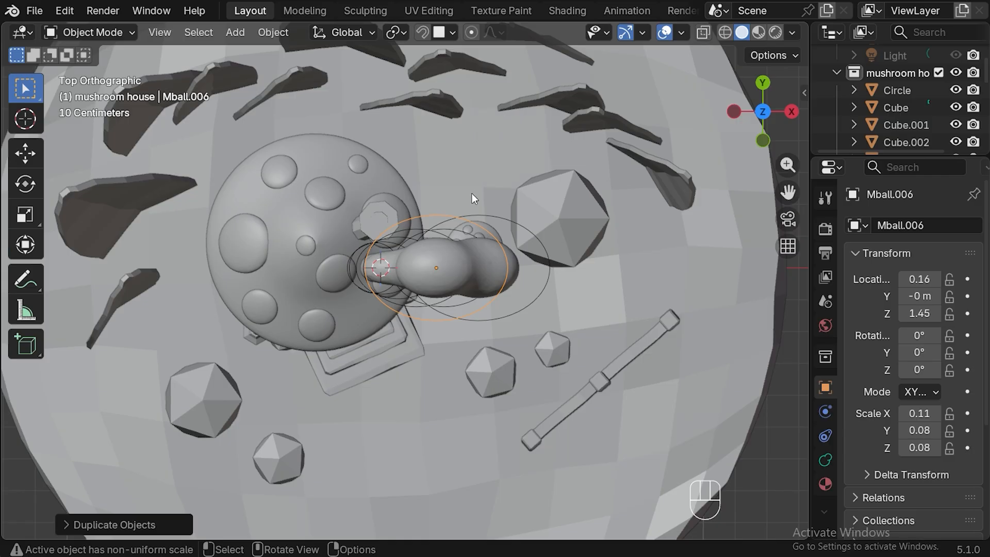
key(s)
key(y)
click(529, 209)
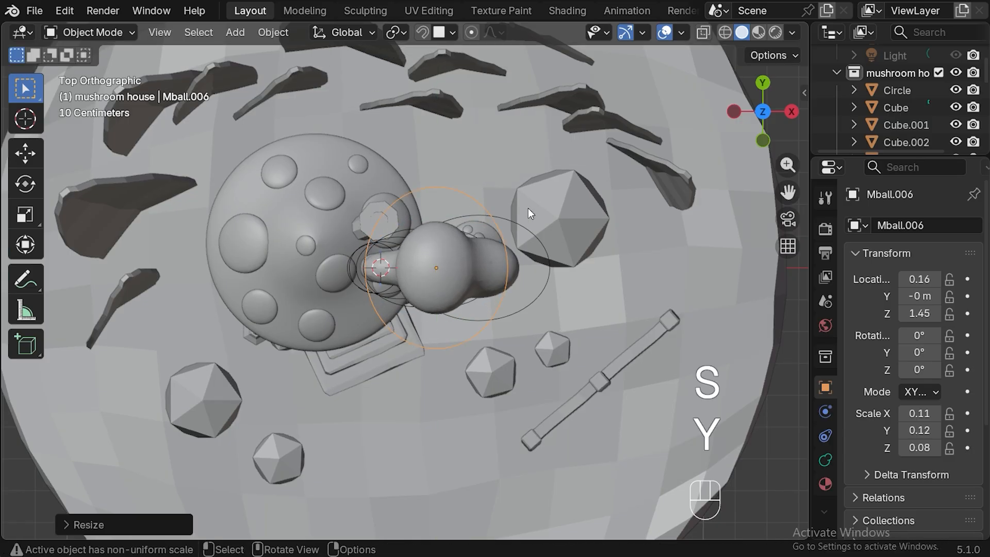
click(548, 252)
key(s)
key(y)
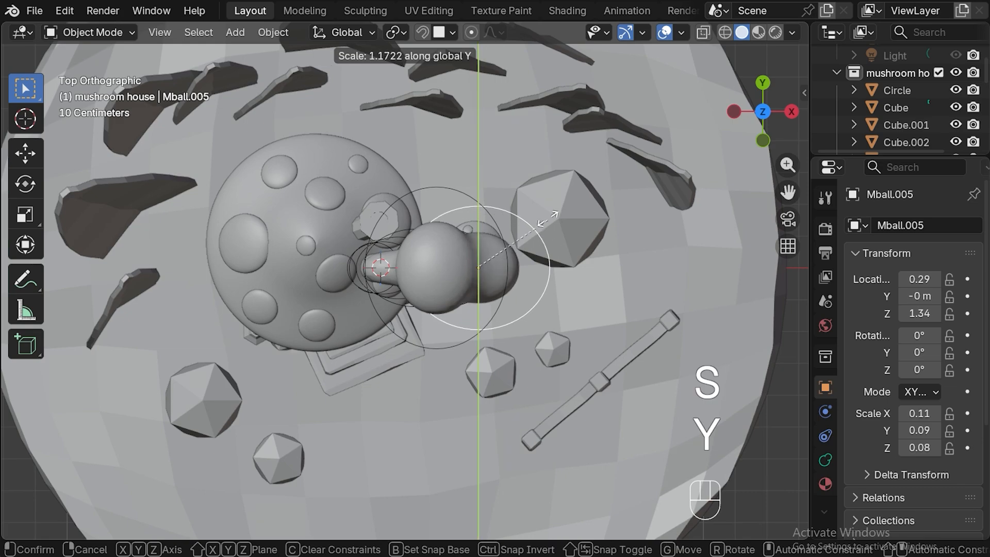
click(550, 199)
Move the large outer smoke ball away from the cloud to about X 0.41 m and Z 1.37 m in front view.
key(KP_1)
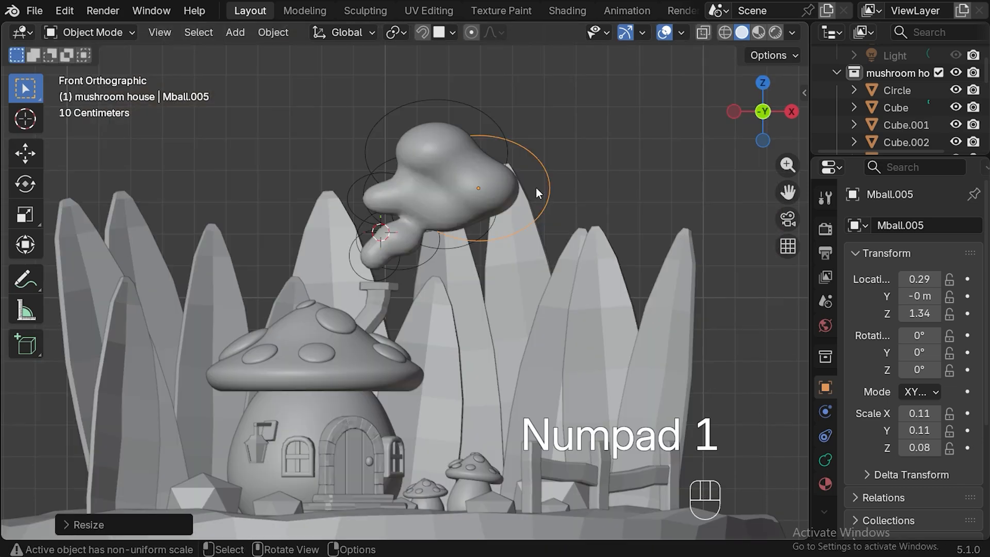
key(g)
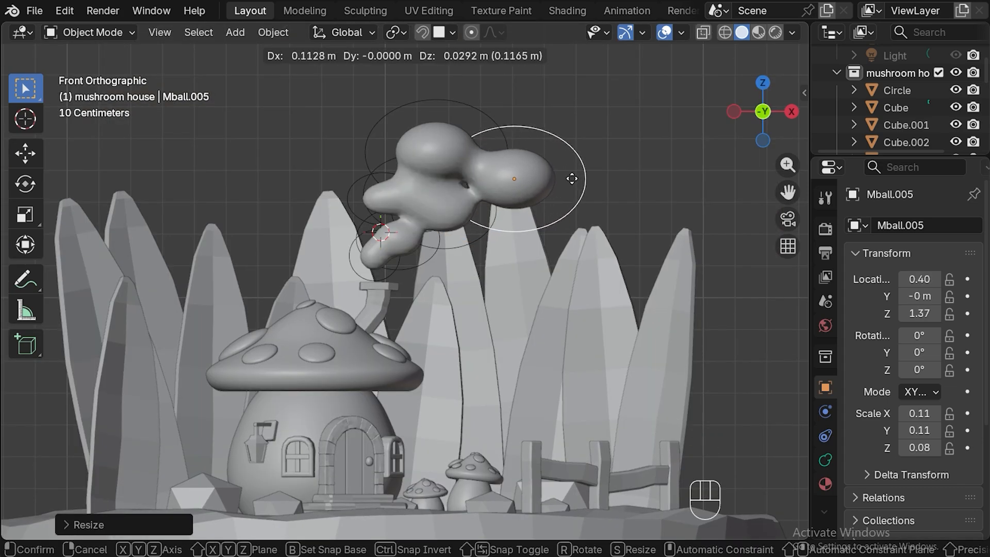
click(575, 177)
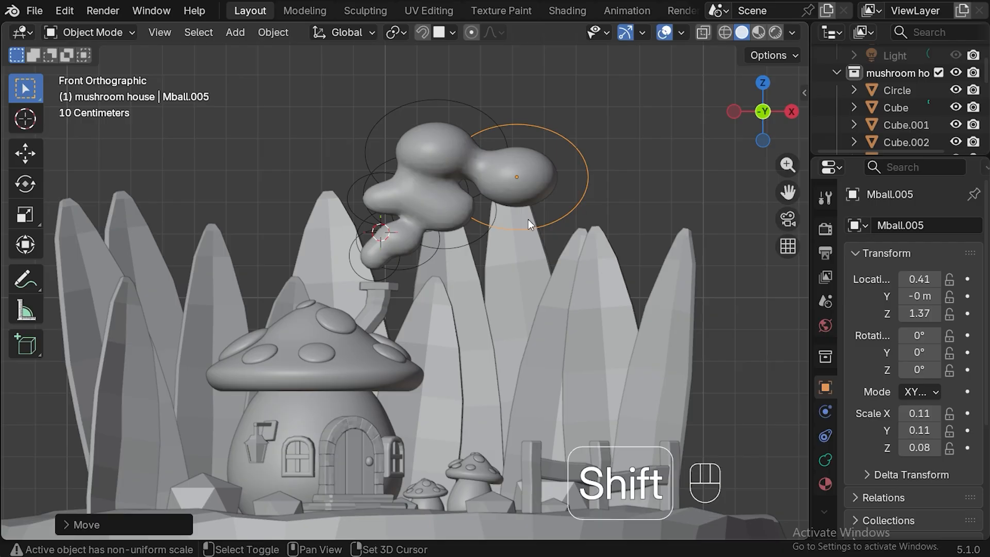
Duplicate the outer smoke ball to about X 0.62 m and Z 1.41 m, shrink it to about 0.09 × 0.10 × 0.07, and view through the camera.
key(shift+d)
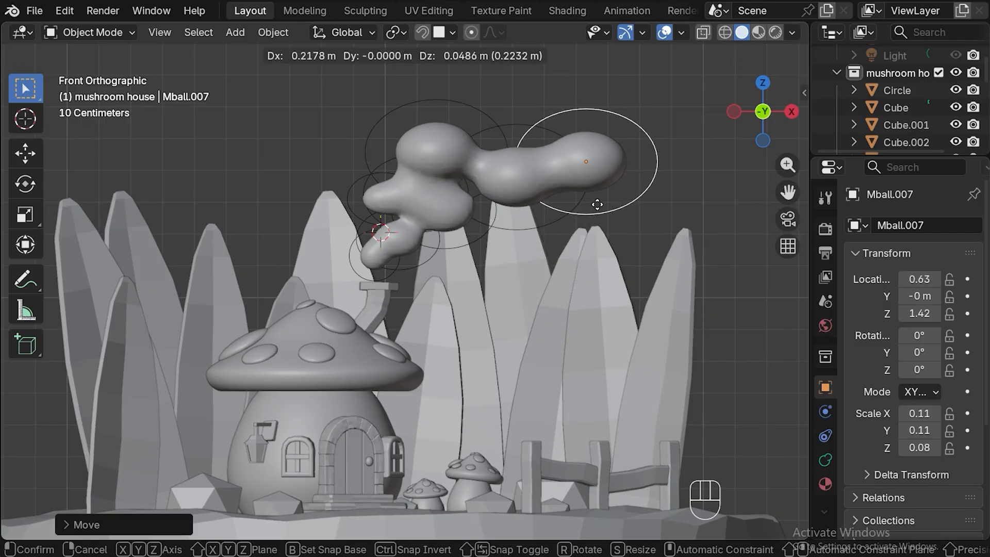
click(595, 201)
key(s)
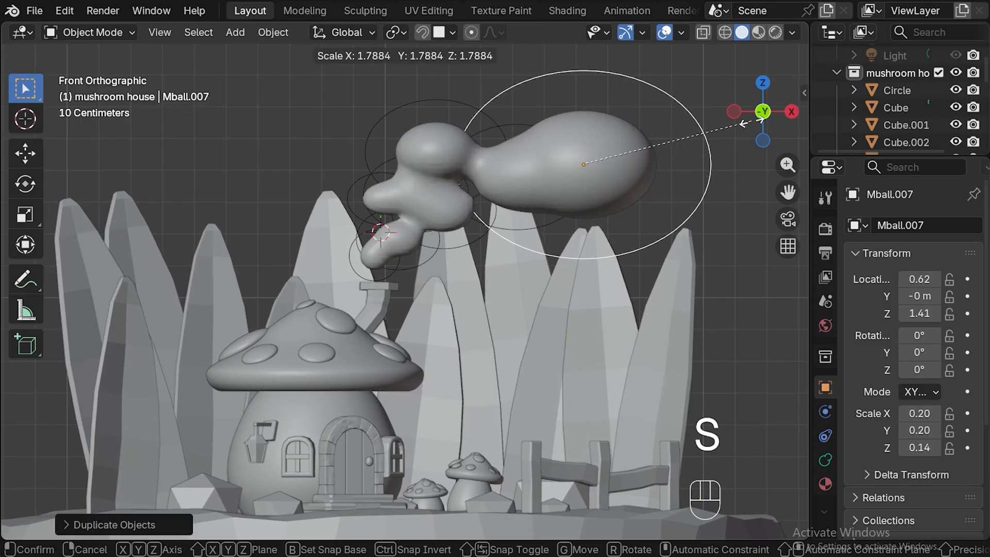
click(665, 156)
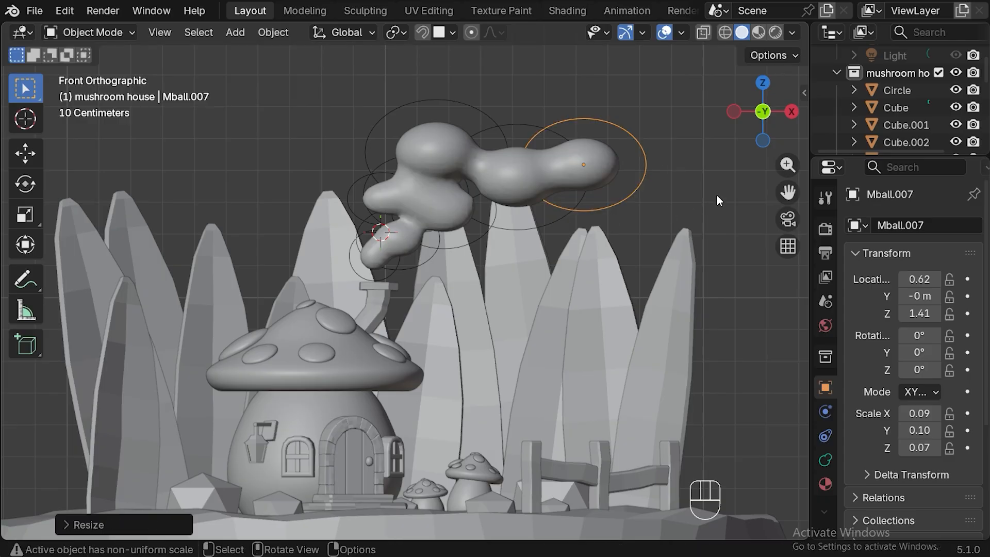
click(788, 219)
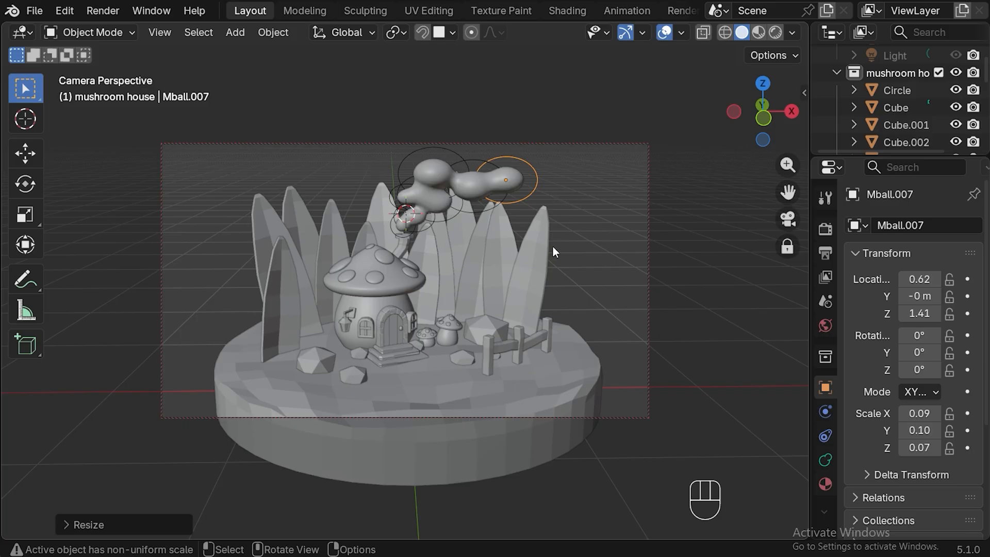
Create a new material for the smoke metaballs in the Shading workspace and name it smoke.
click(568, 10)
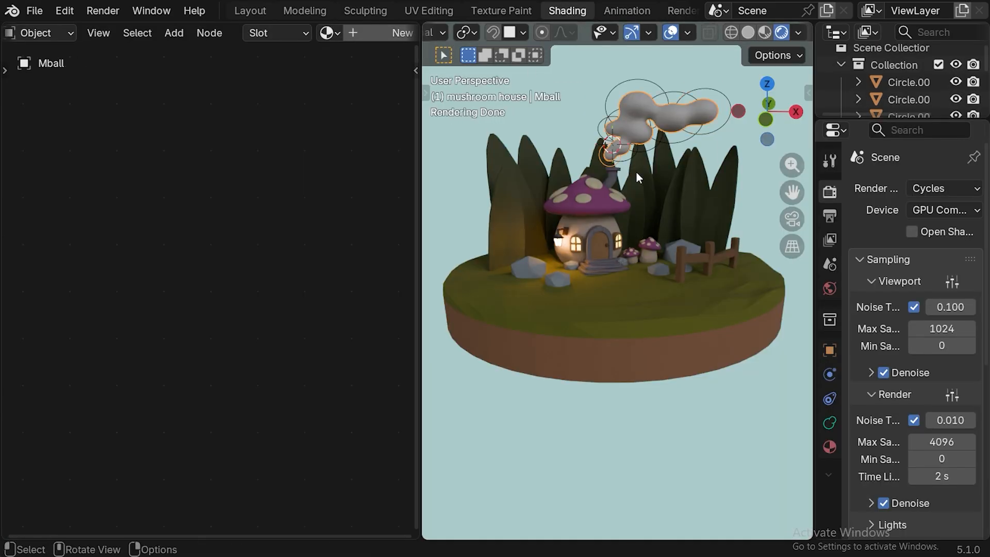
click(351, 33)
double_click(355, 33)
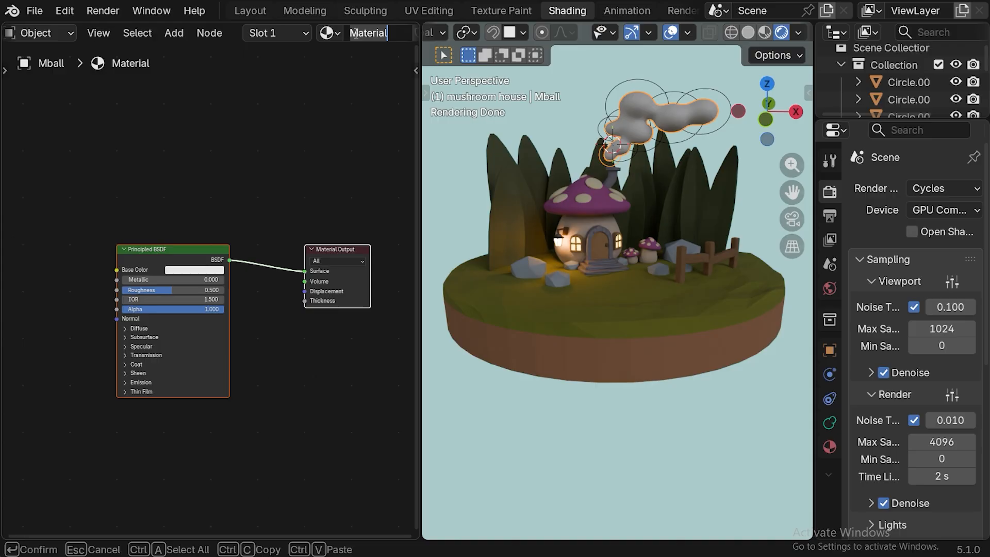
key(BackSpace)
key(BackSpace)
key(BackSpace)
key(BackSpace)
key(BackSpace)
key(BackSpace)
key(BackSpace)
key(BackSpace)
text(smoke)
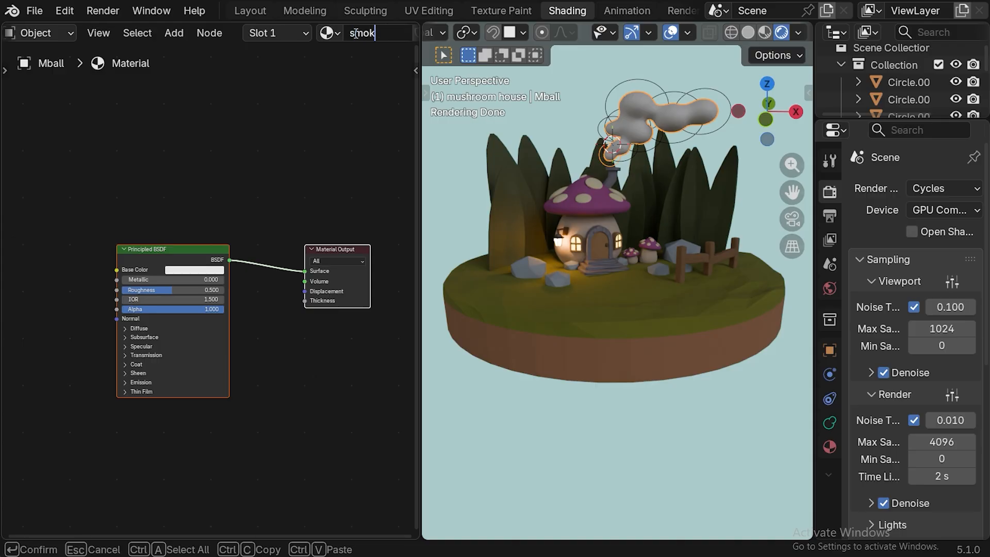
key(Return)
Set the smoke material's base color to grey #AFAFAF and its roughness to 1.
click(194, 270)
click(226, 257)
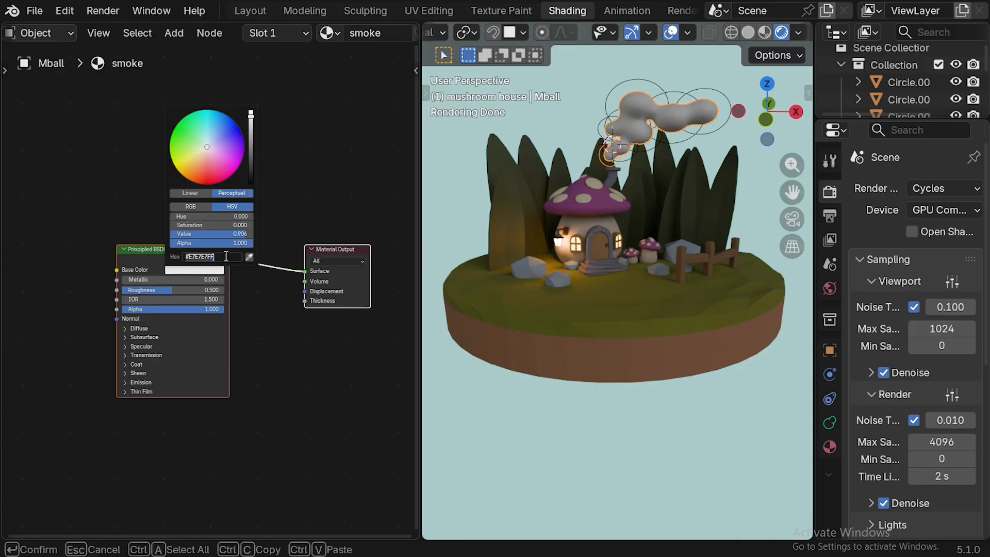
click(226, 256)
key(Return)
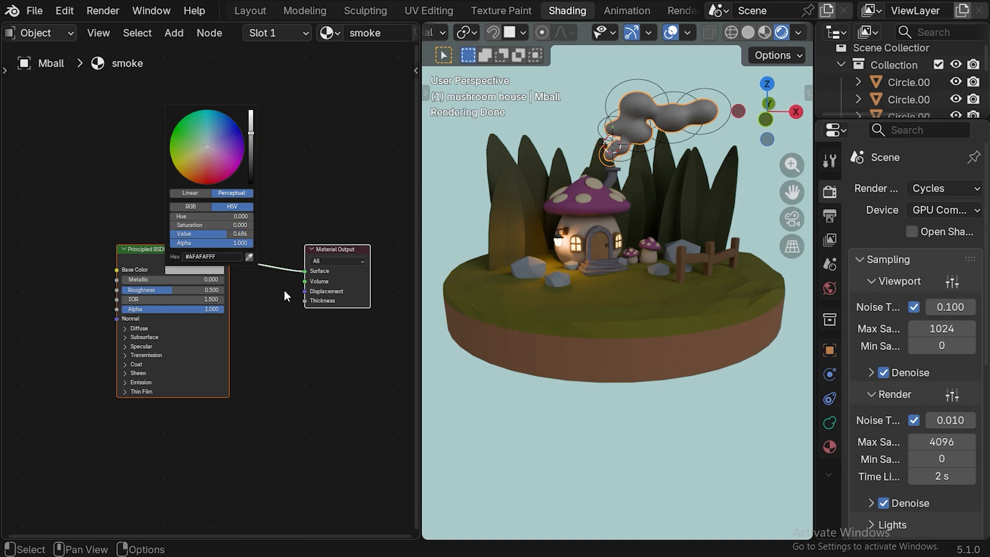
drag(162, 290, 227, 290)
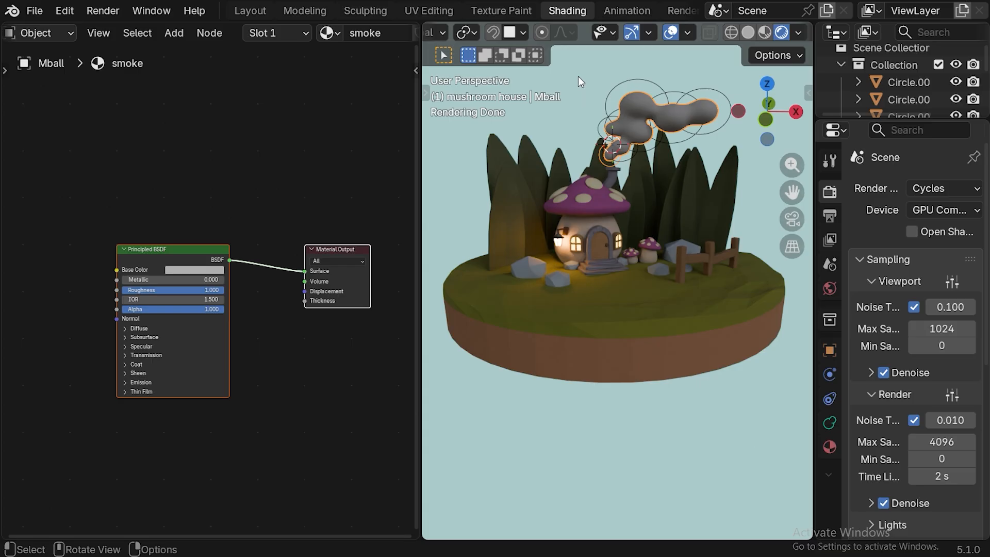
Check the smoke in the Layout camera view, then tint its base color slightly purple and brighten it to a light lavender grey.
key(Tab)
click(250, 10)
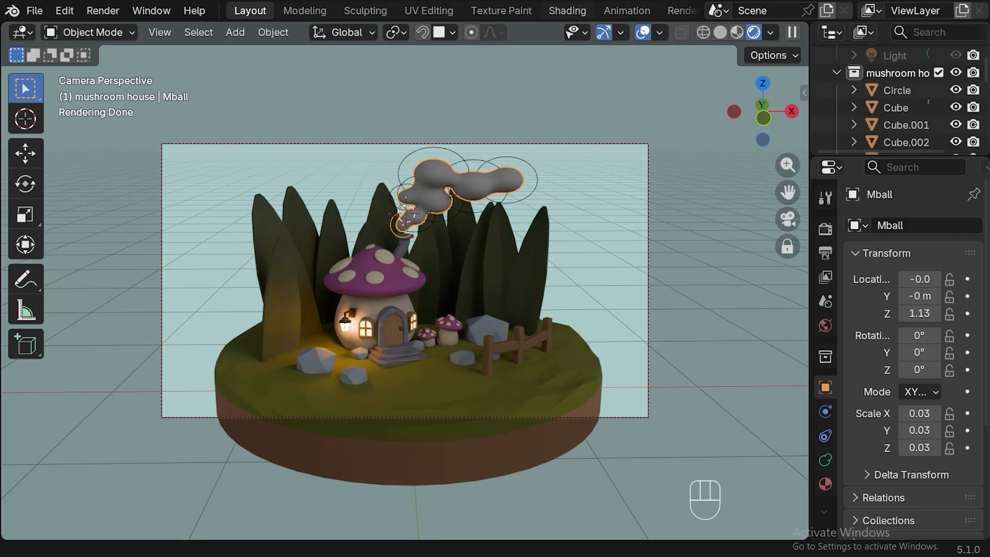
click(573, 11)
click(198, 269)
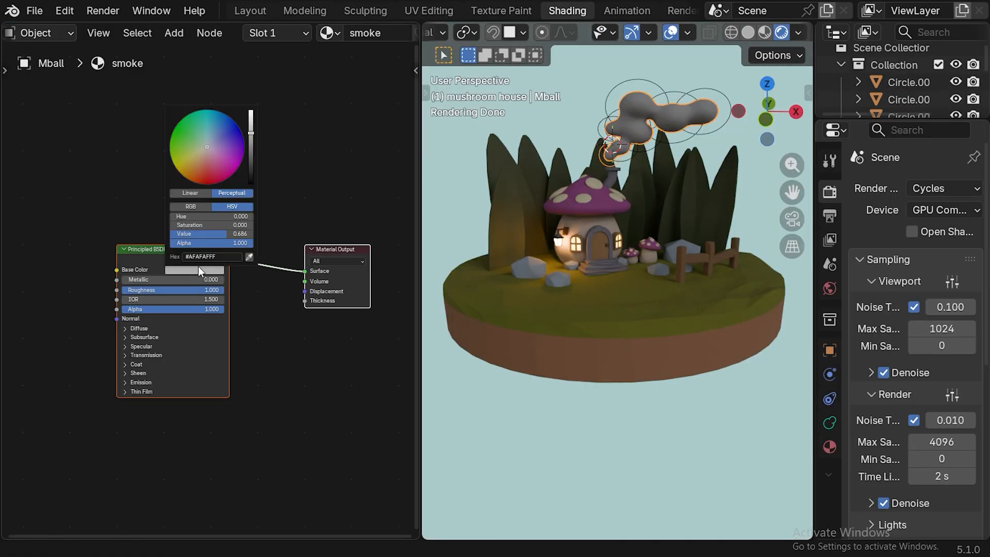
click(212, 145)
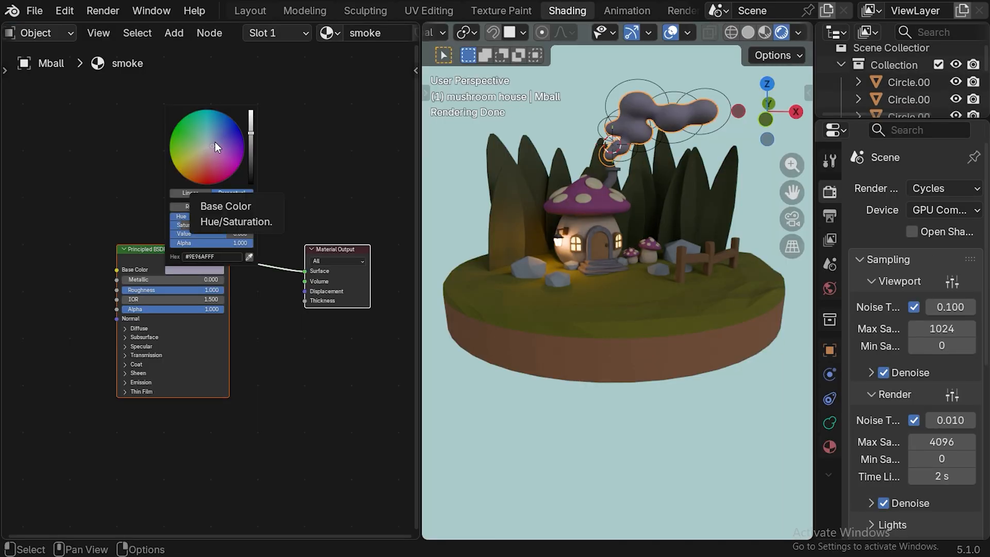
drag(252, 132, 251, 122)
Set the smoke material's emission strength to 0.05.
click(126, 382)
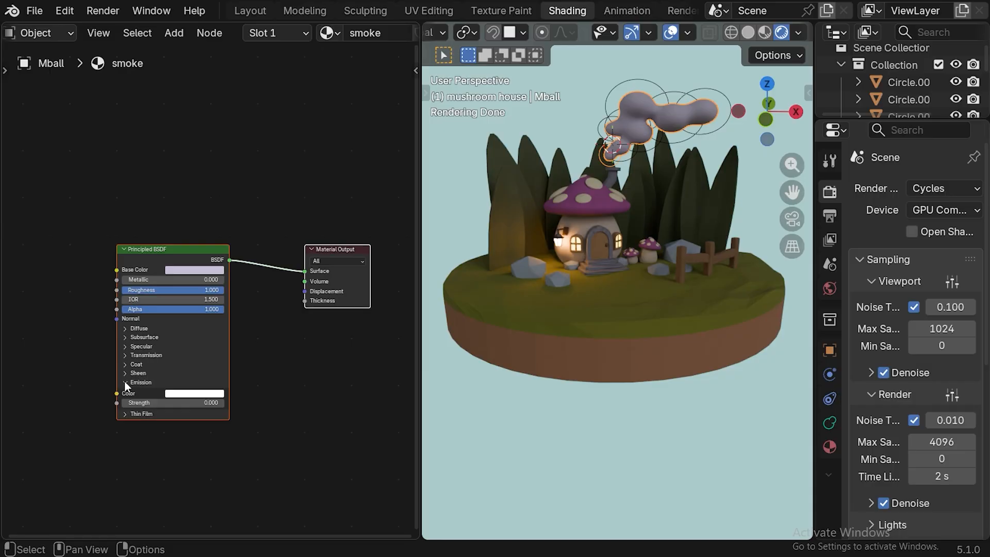
drag(129, 404, 135, 404)
click(143, 402)
text(0)
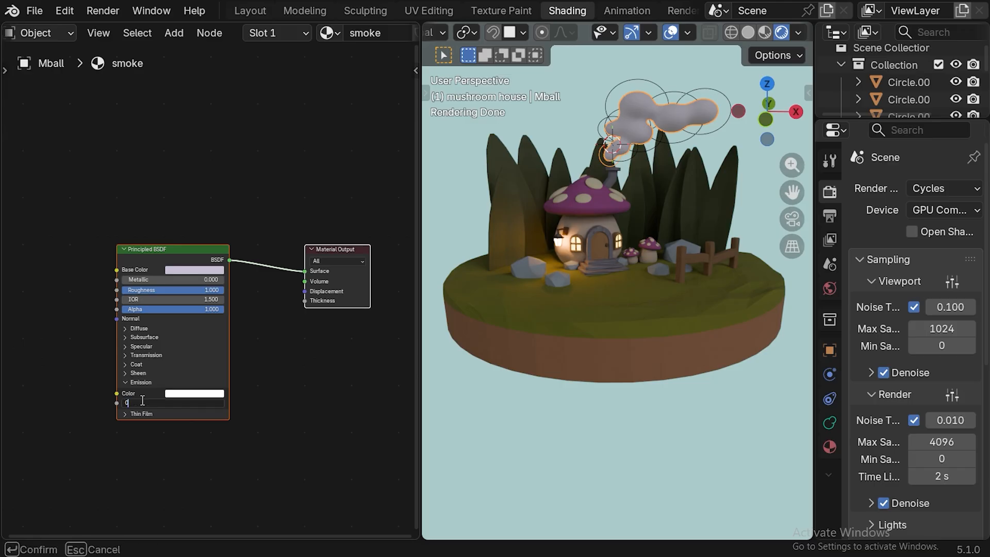
text(.05)
key(Return)
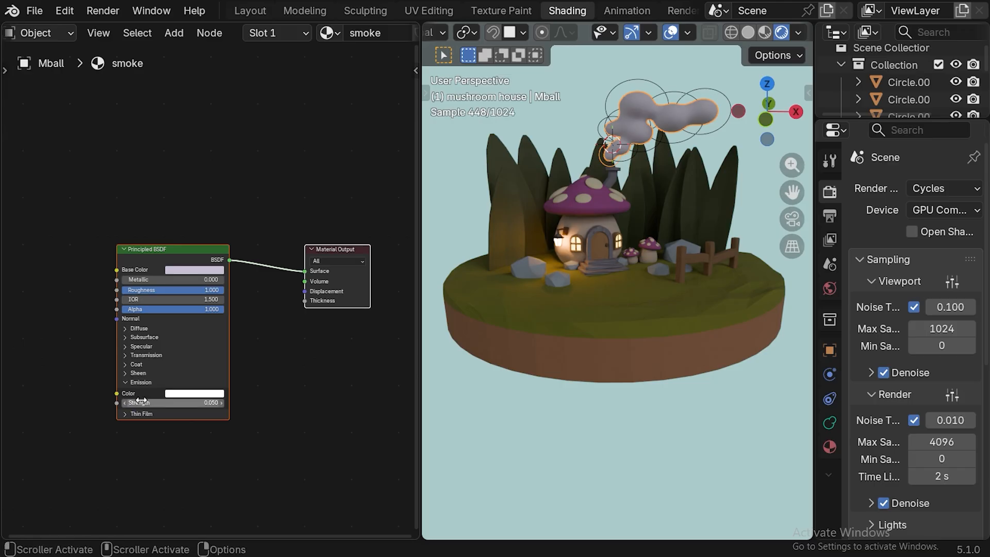
Set the smoke material's emission color to a muted lavender grey, #ADA3B4.
click(189, 394)
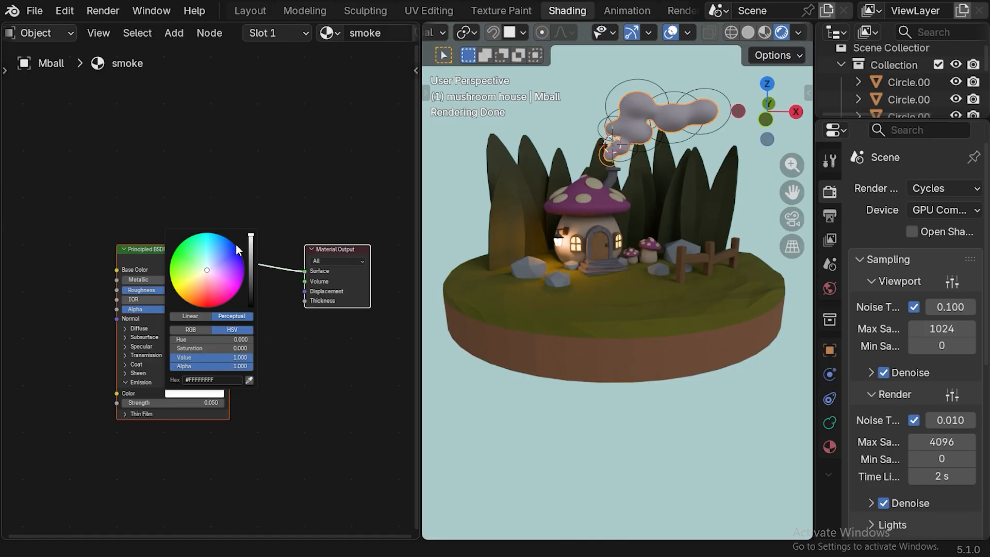
drag(251, 236, 251, 269)
click(210, 271)
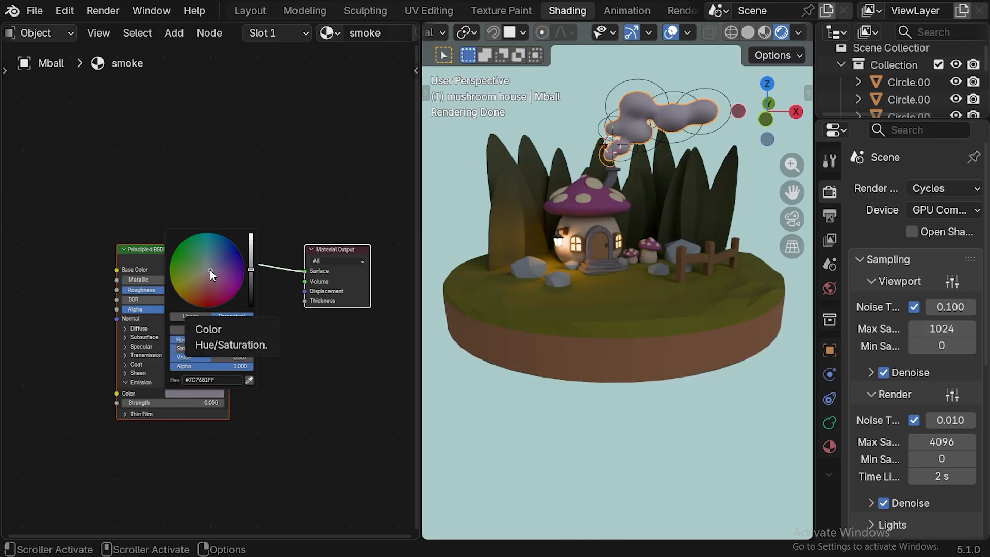
drag(251, 270, 251, 255)
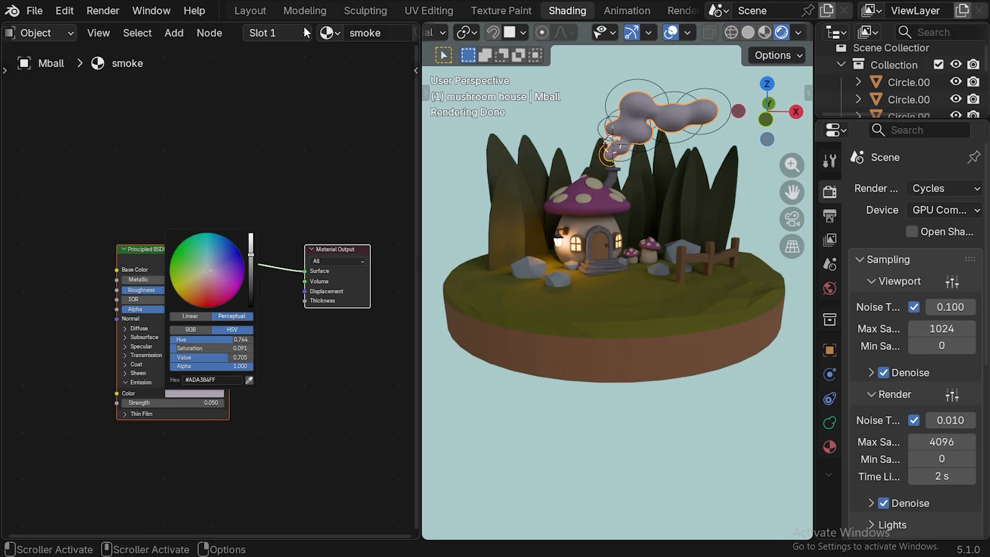
Return to the Layout workspace, deselect the smoke, and save the mushroom house file.
click(251, 11)
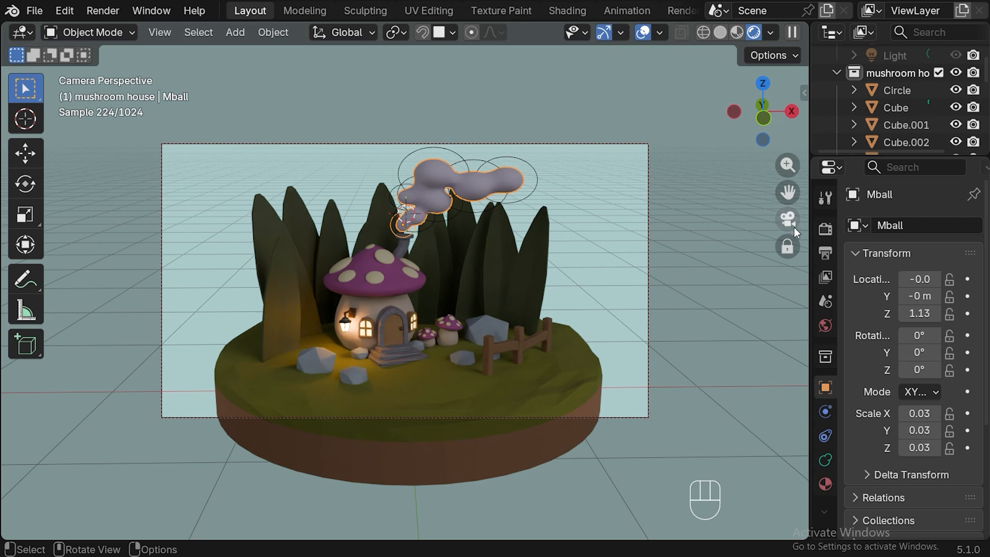
click(662, 116)
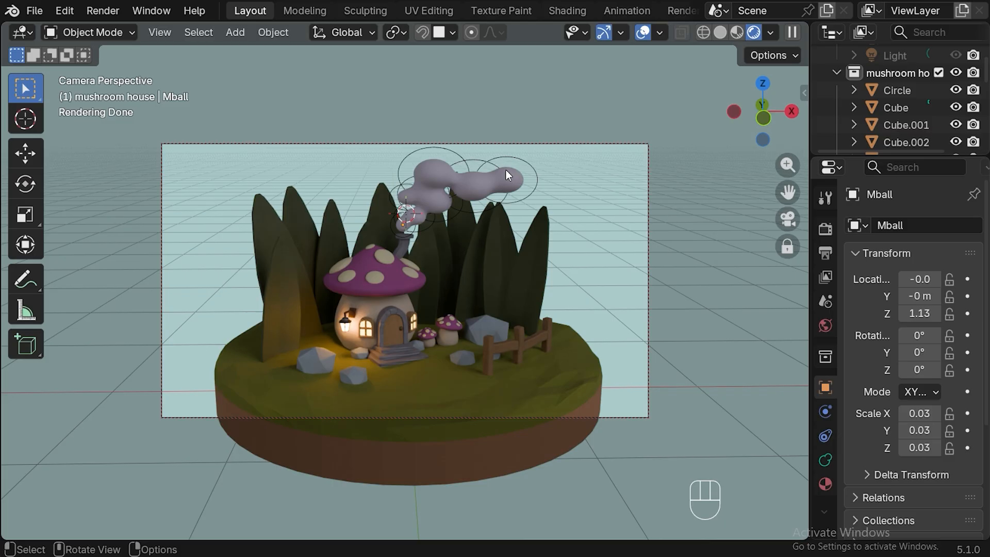
key(ctrl)
key(ctrl+s)
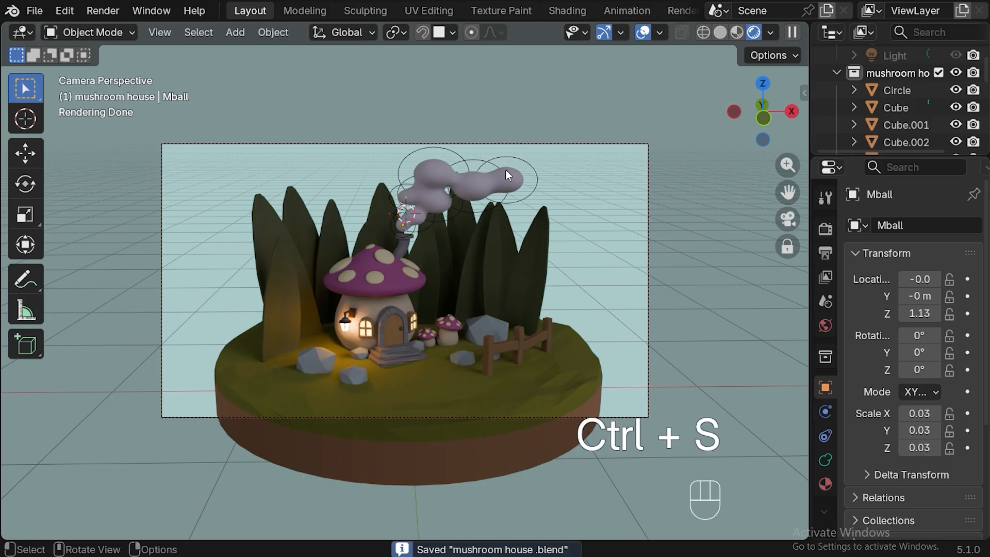